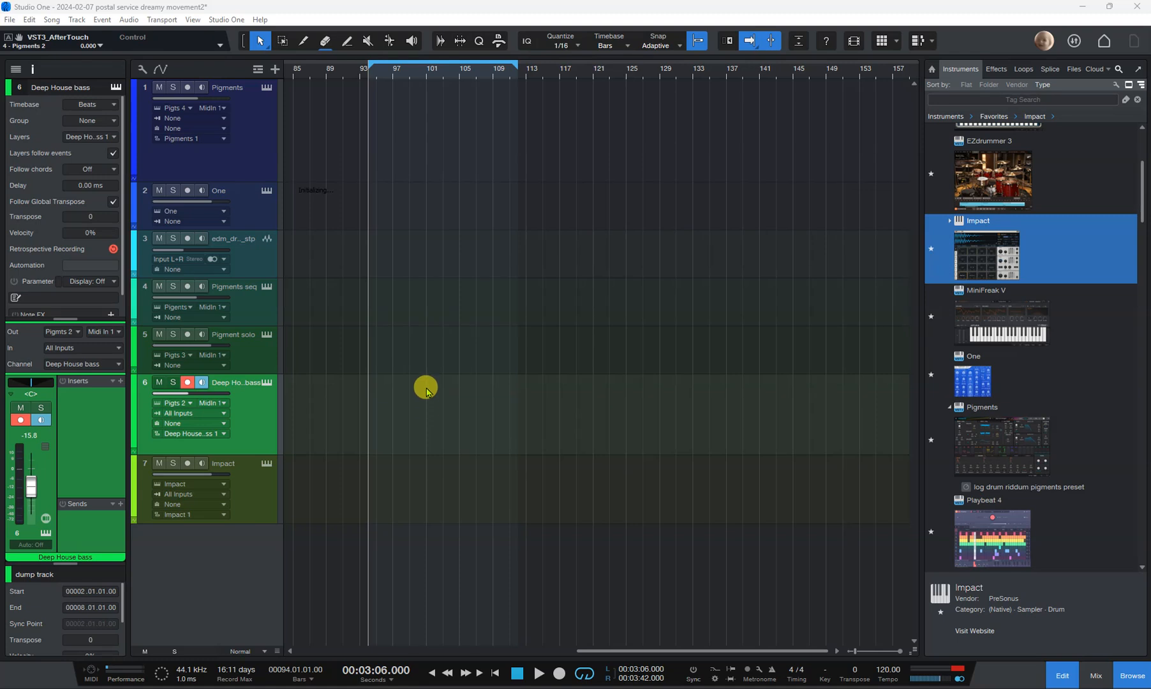
Step: Add the Reason Rack Plugin on a new instrument track and place the Beat Map player in its rack
scroll(1011, 440, "down", 1)
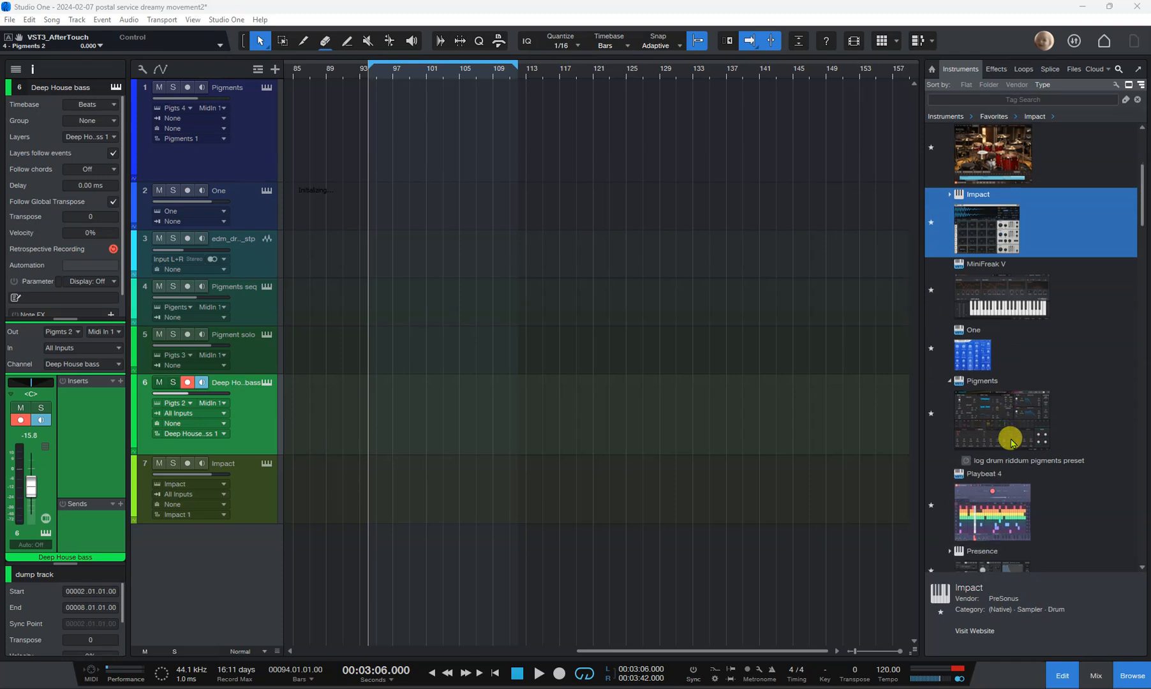
scroll(1011, 440, "down", 4)
left_click_drag(1005, 369, 228, 555)
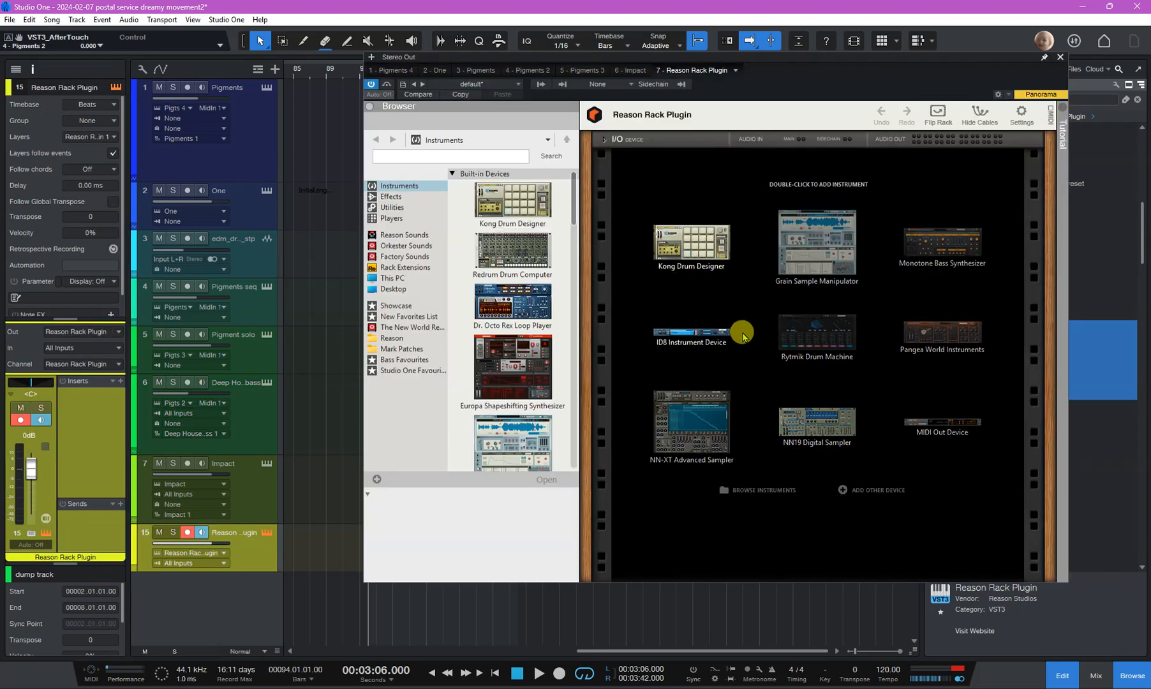
left_click(408, 218)
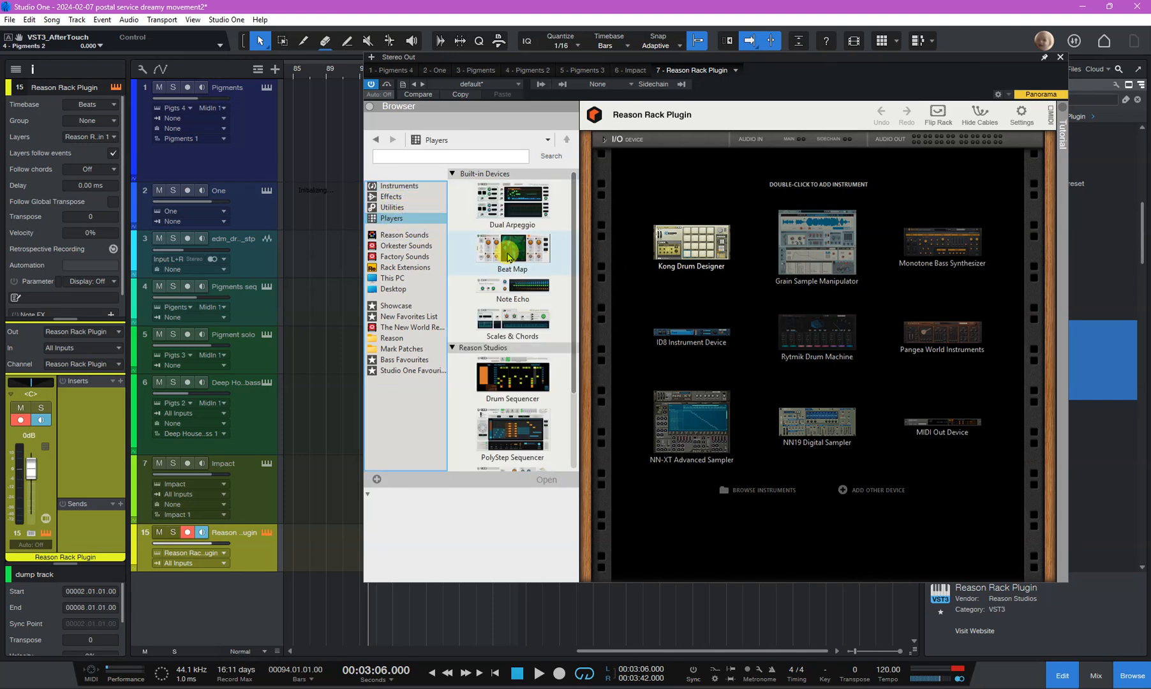
left_click_drag(508, 257, 766, 243)
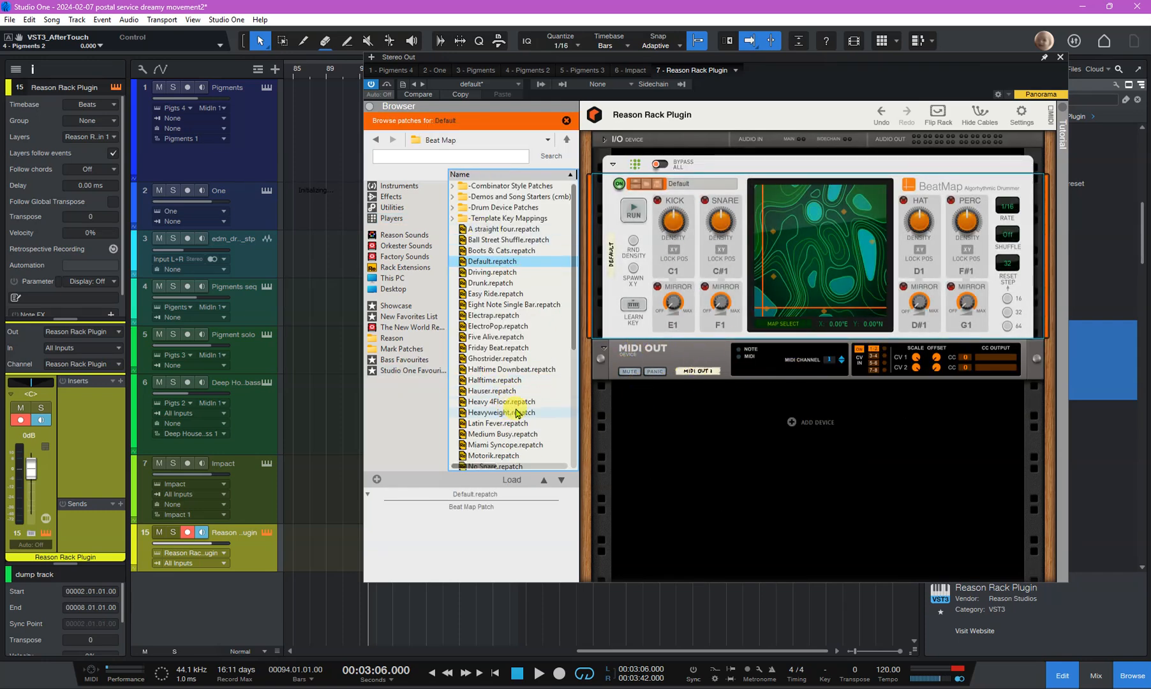
Step: Run Beat Map while trying different positions on its pattern map, and stop it again
left_click(631, 213)
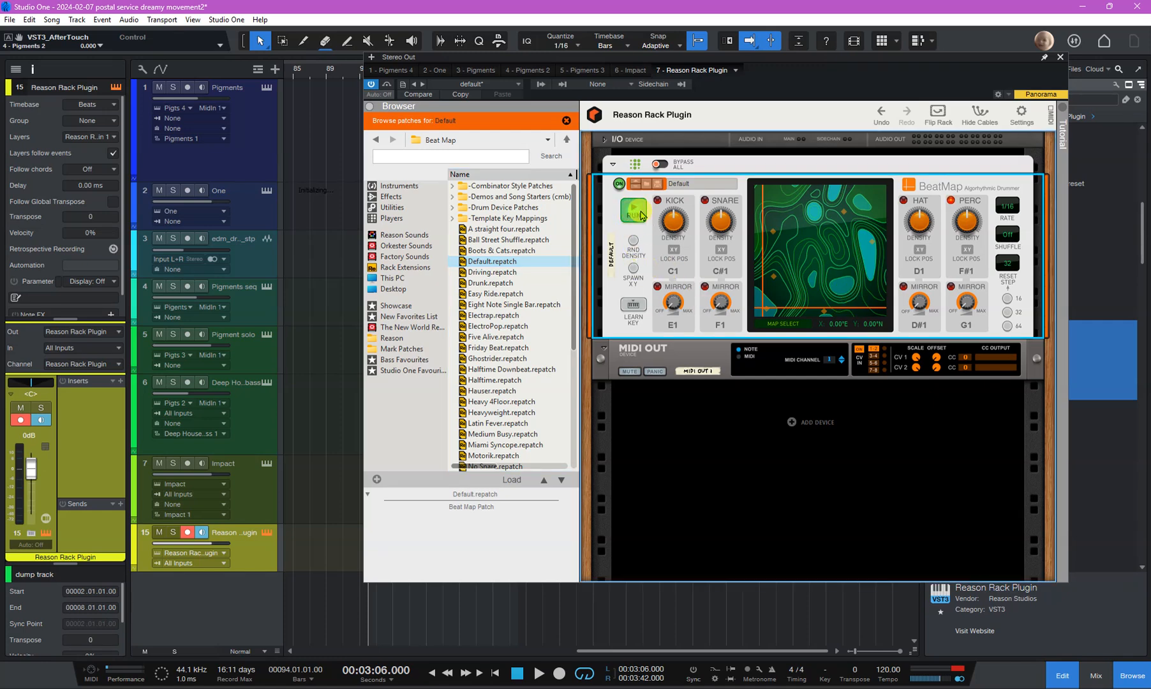
left_click(778, 234)
left_click(633, 214)
left_click(827, 251)
left_click(633, 212)
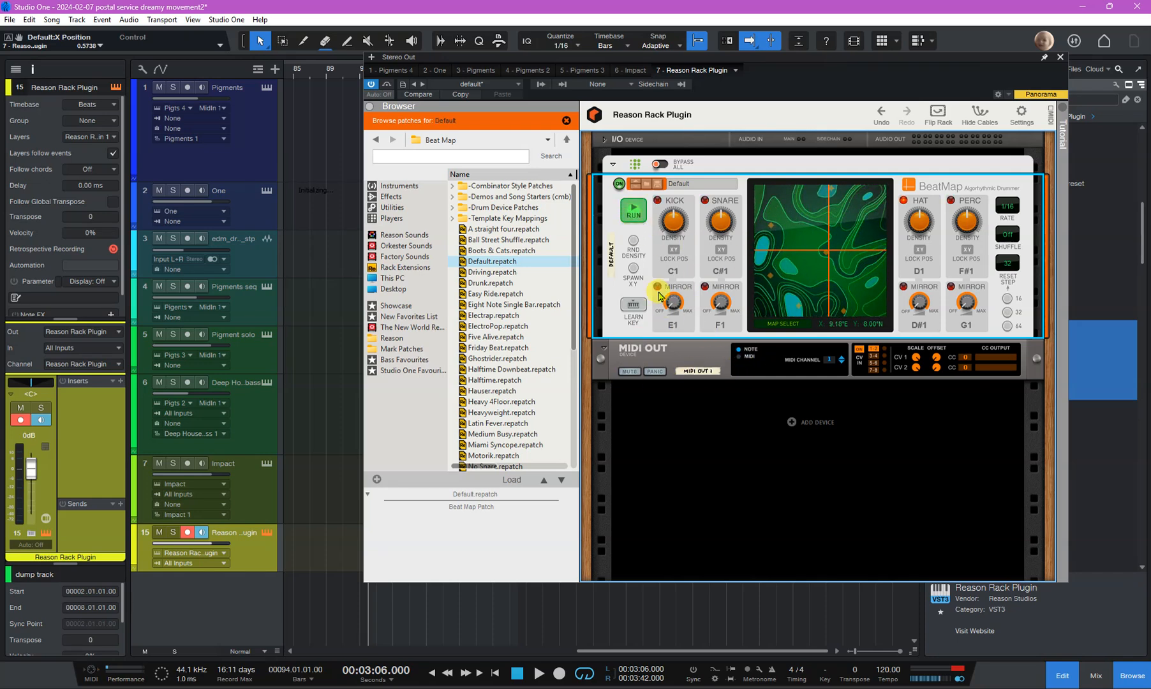
left_click(634, 217)
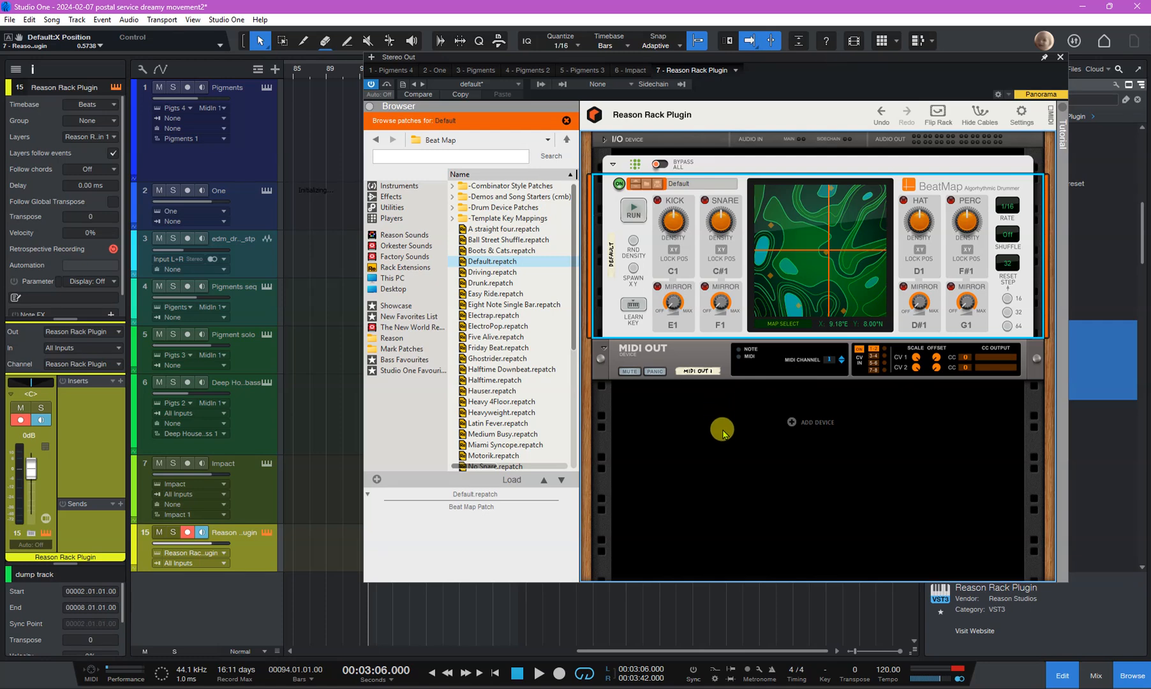
Step: Add the Impact drum sampler as a new instrument track below the Reason Rack Plugin track
left_click_drag(941, 58, 780, 46)
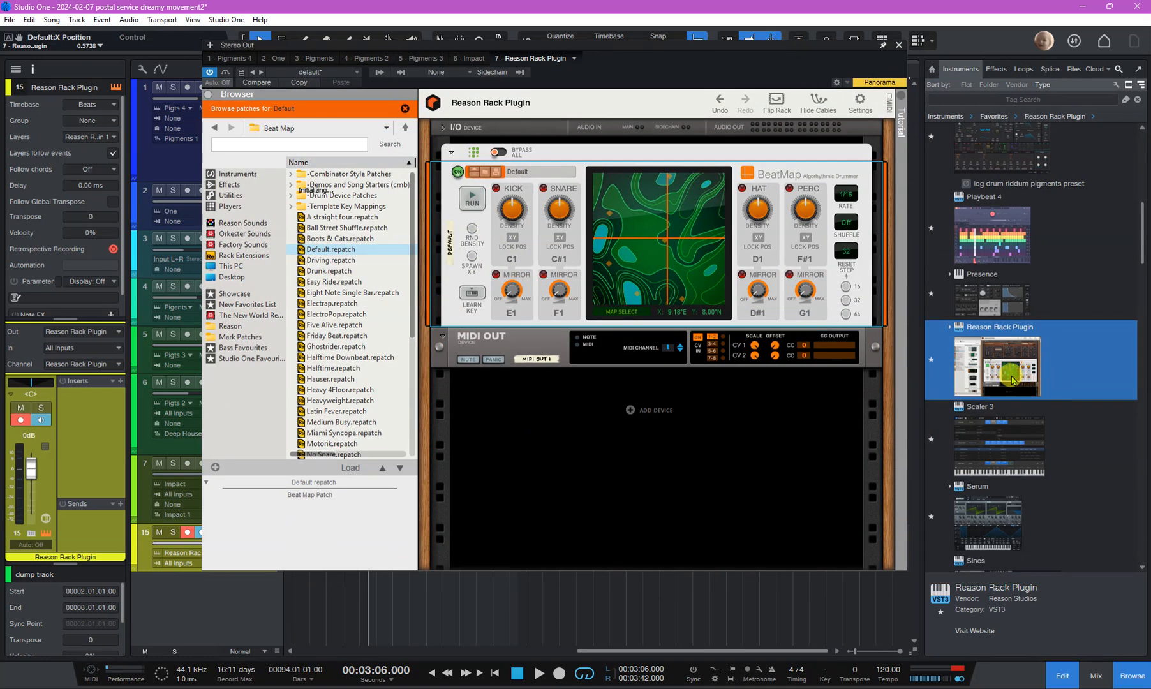
scroll(1012, 380, "up", 4)
left_click_drag(983, 220, 406, 591)
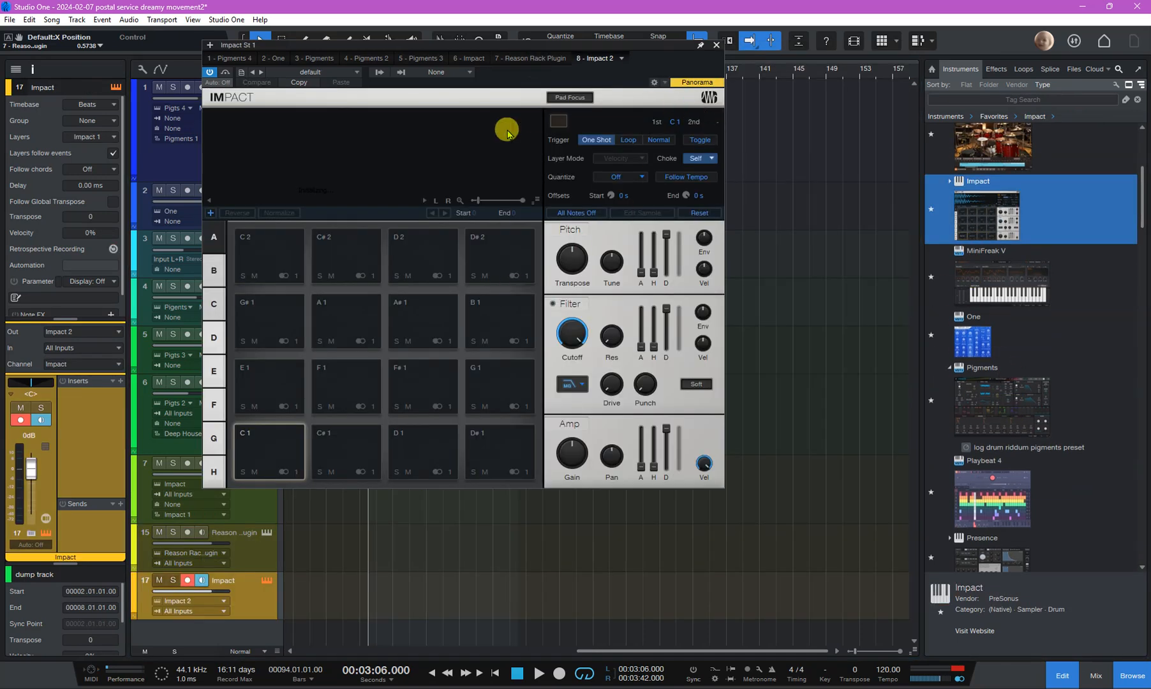
Step: Load the amapiano 1 preset in the new Impact instrument
left_click_drag(652, 52, 854, 188)
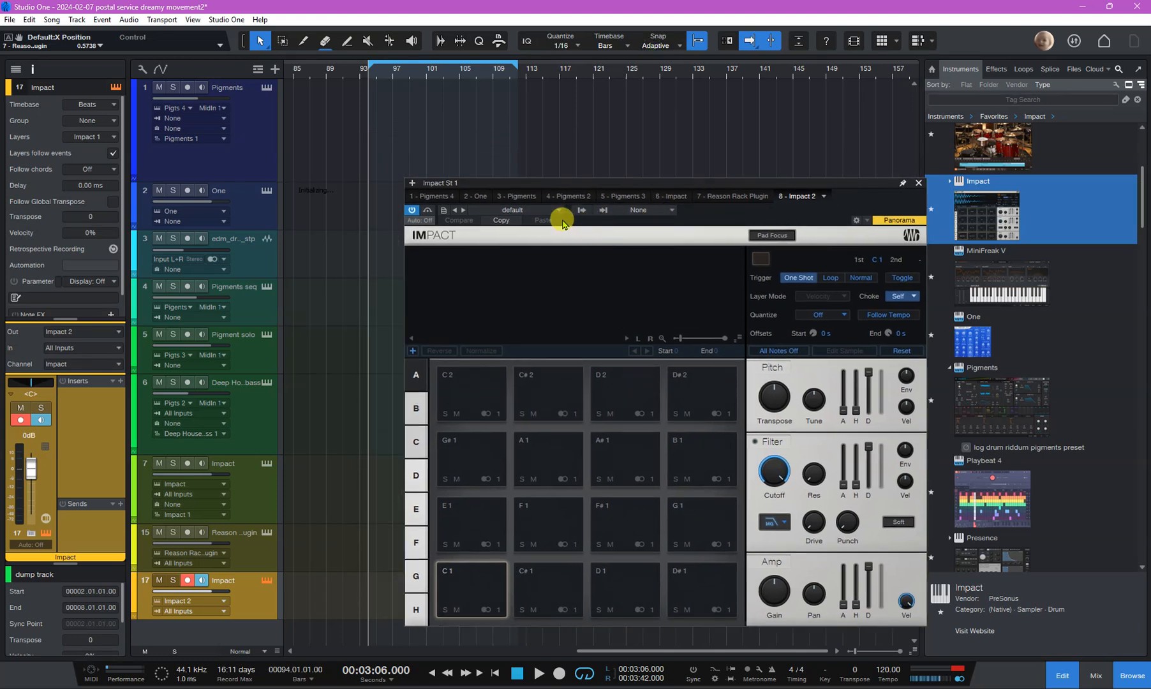
left_click(526, 210)
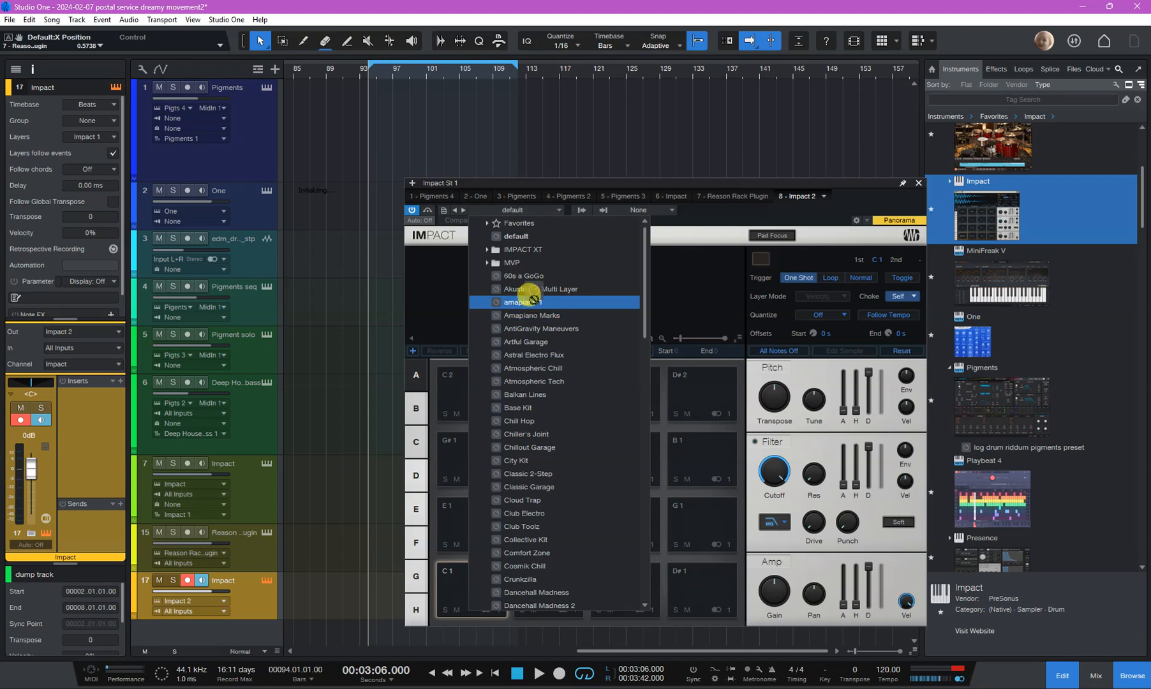
left_click(535, 303)
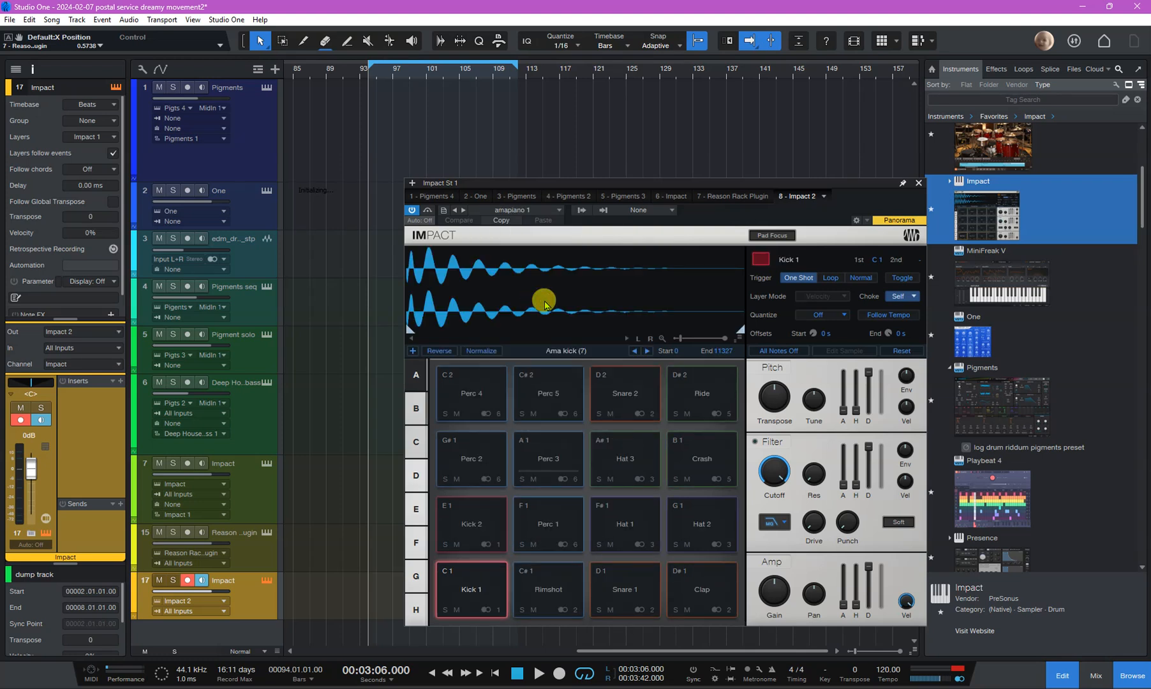
Step: Audition the drum pads of the Impact kit, finishing on Kick 2
left_click_drag(894, 183, 953, 146)
left_click(598, 436)
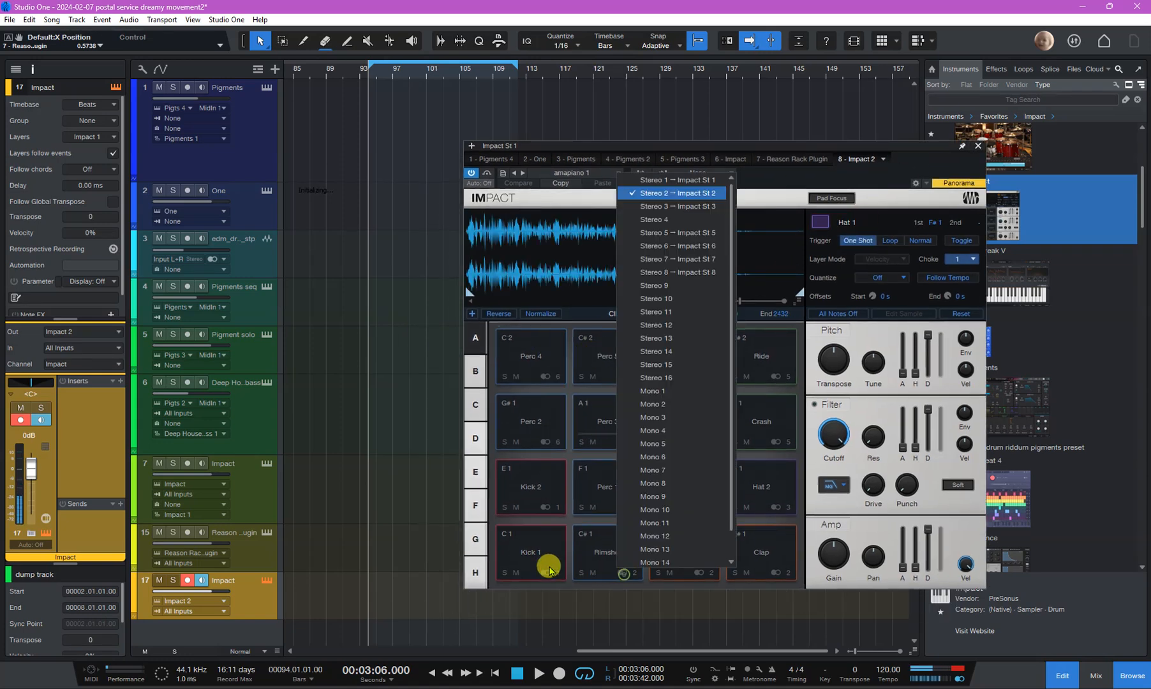
left_click(523, 477)
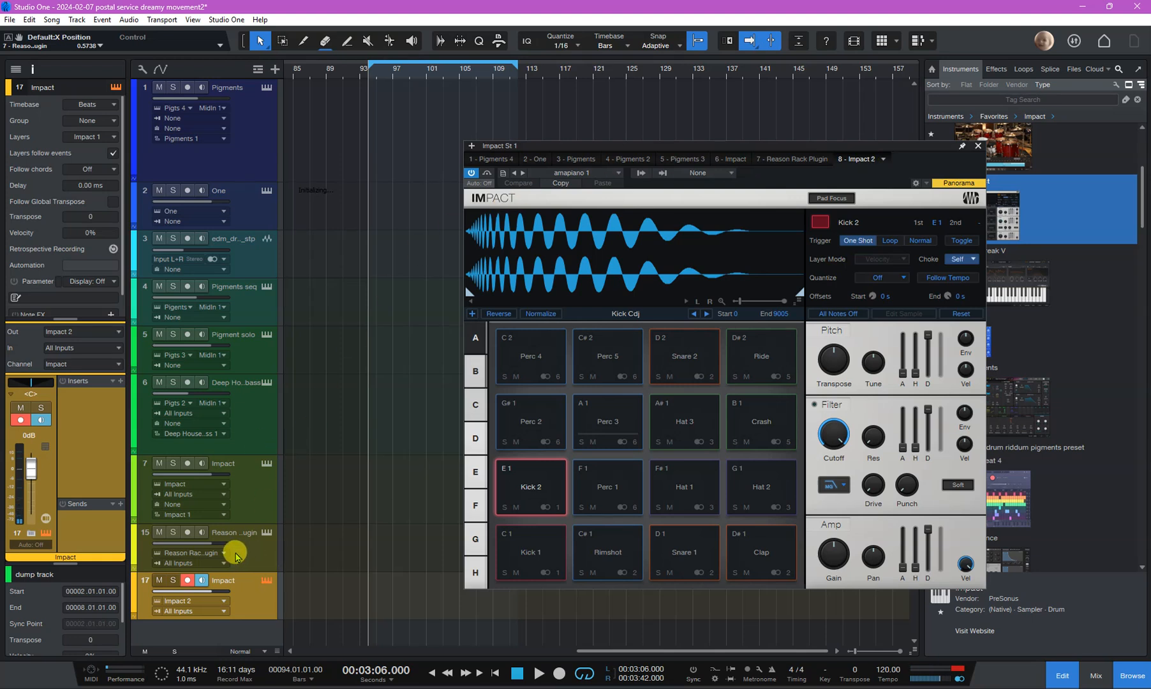
Step: Resize the lower tracks to expose their routing and set the new Impact track's input to Reason Rack Plugin
left_click_drag(235, 525, 249, 477)
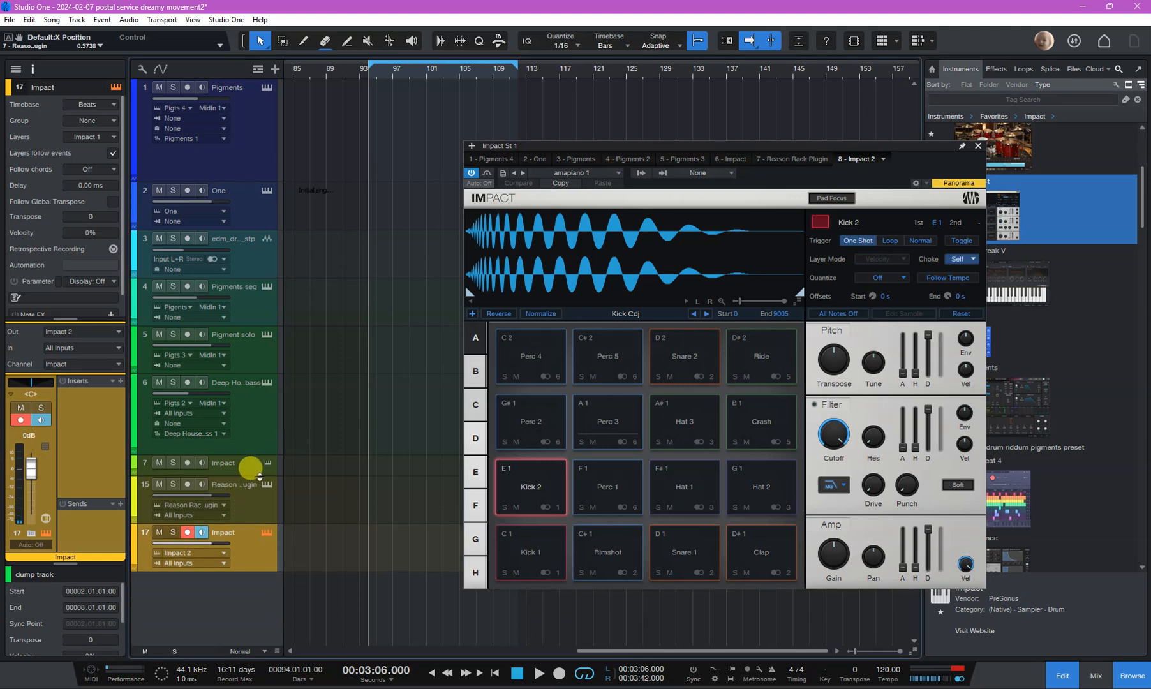
left_click_drag(244, 525, 245, 541)
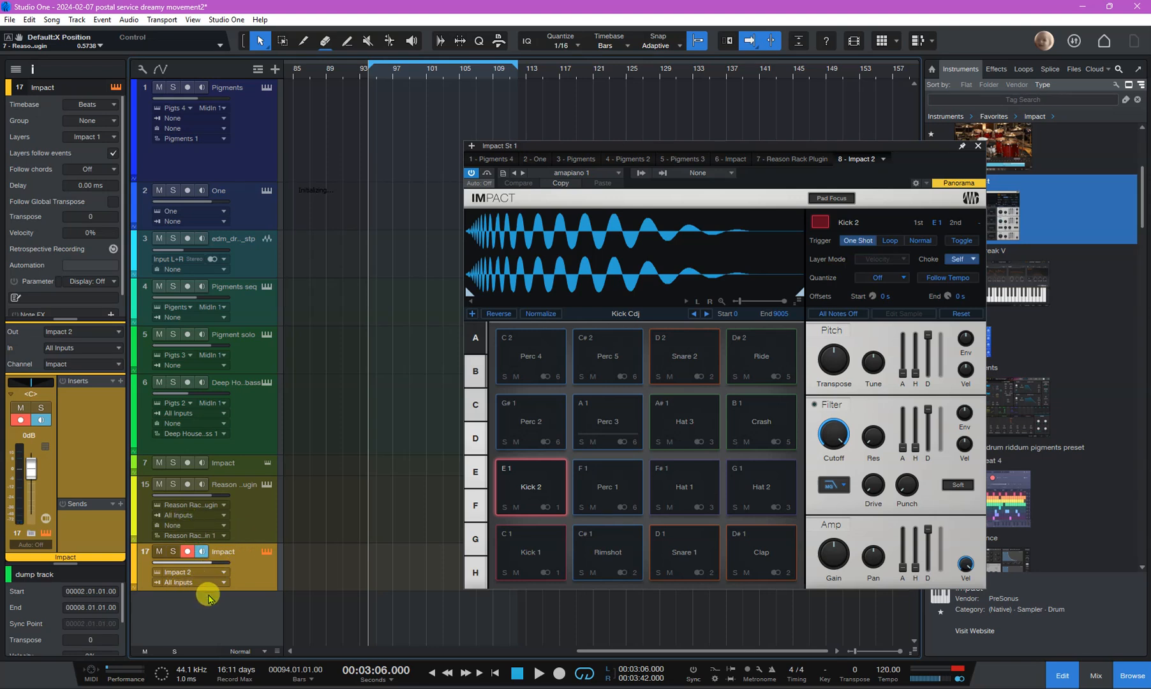
left_click_drag(207, 588, 192, 616)
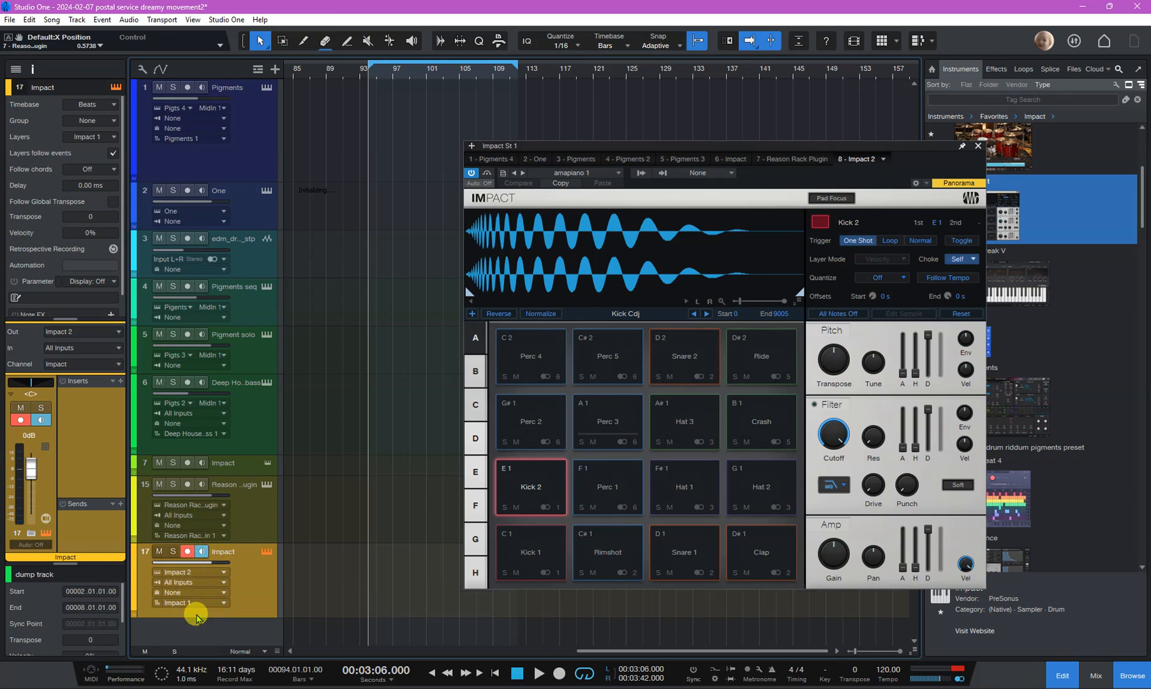
left_click(185, 584)
left_click(220, 551)
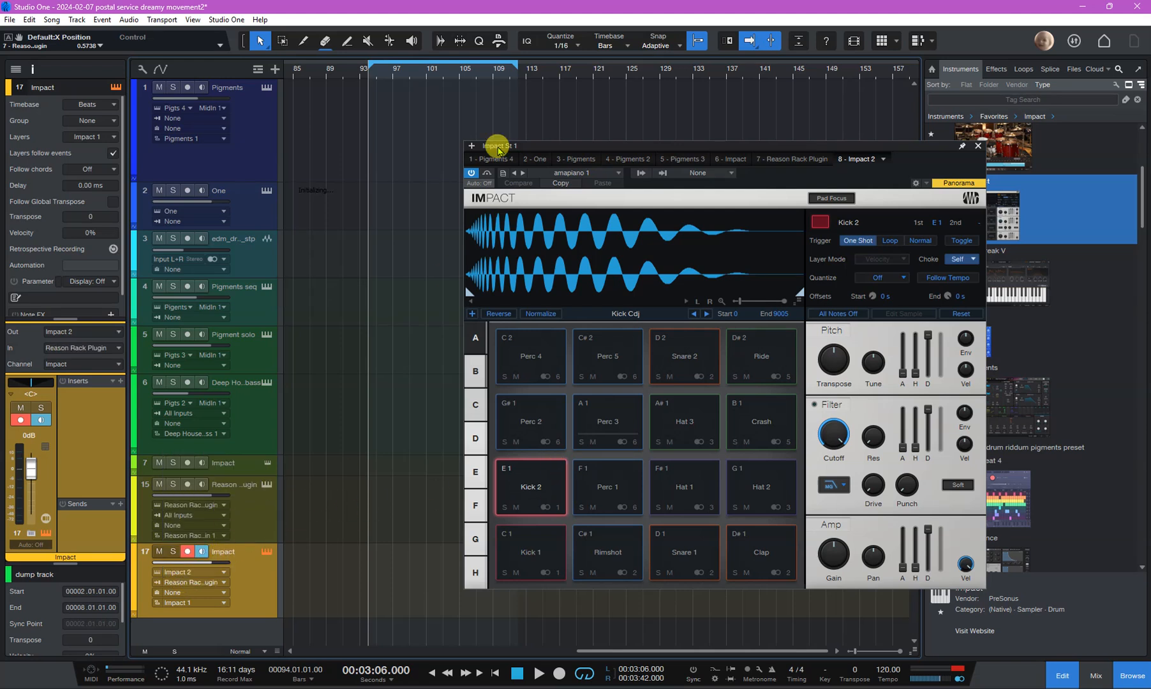
Step: Play the song briefly to hear Beat Map trigger the Impact kit, and restart playback with the Reason Rack Plugin open
key("space")
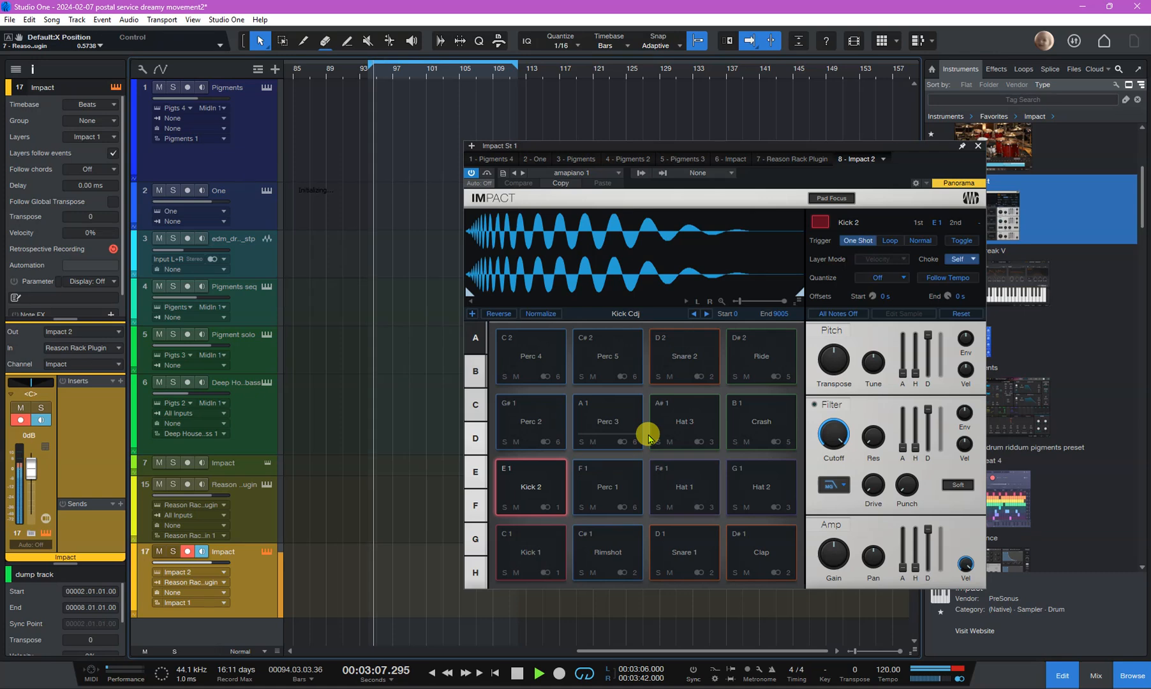
key("space")
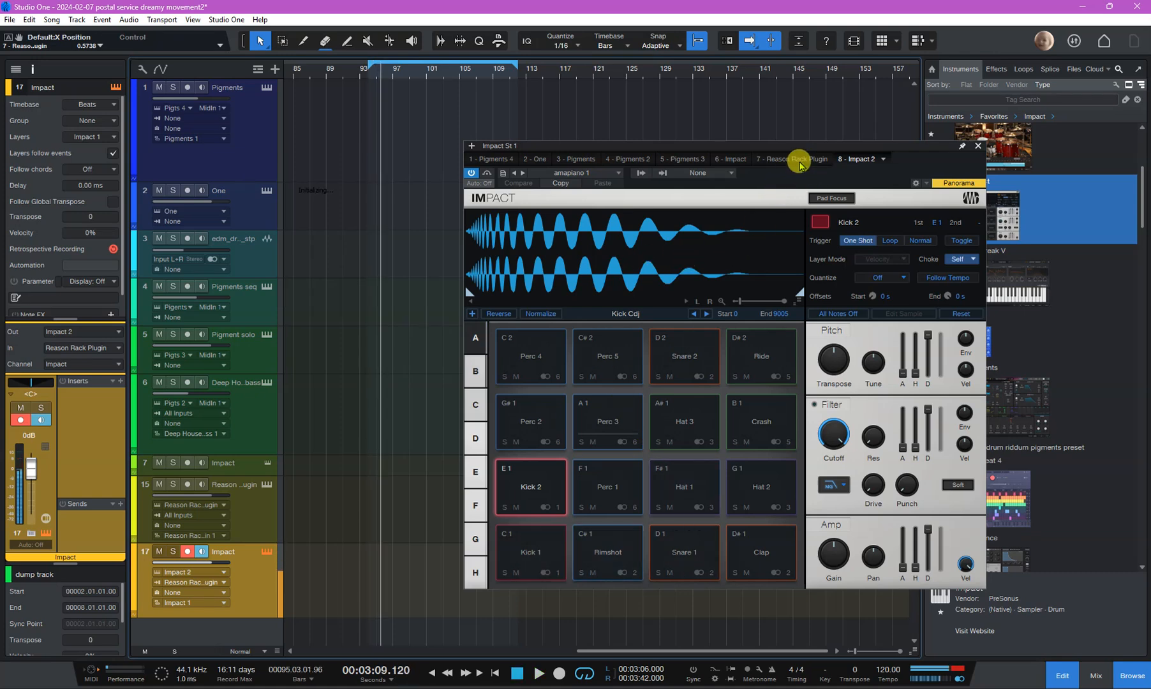
left_click(800, 159)
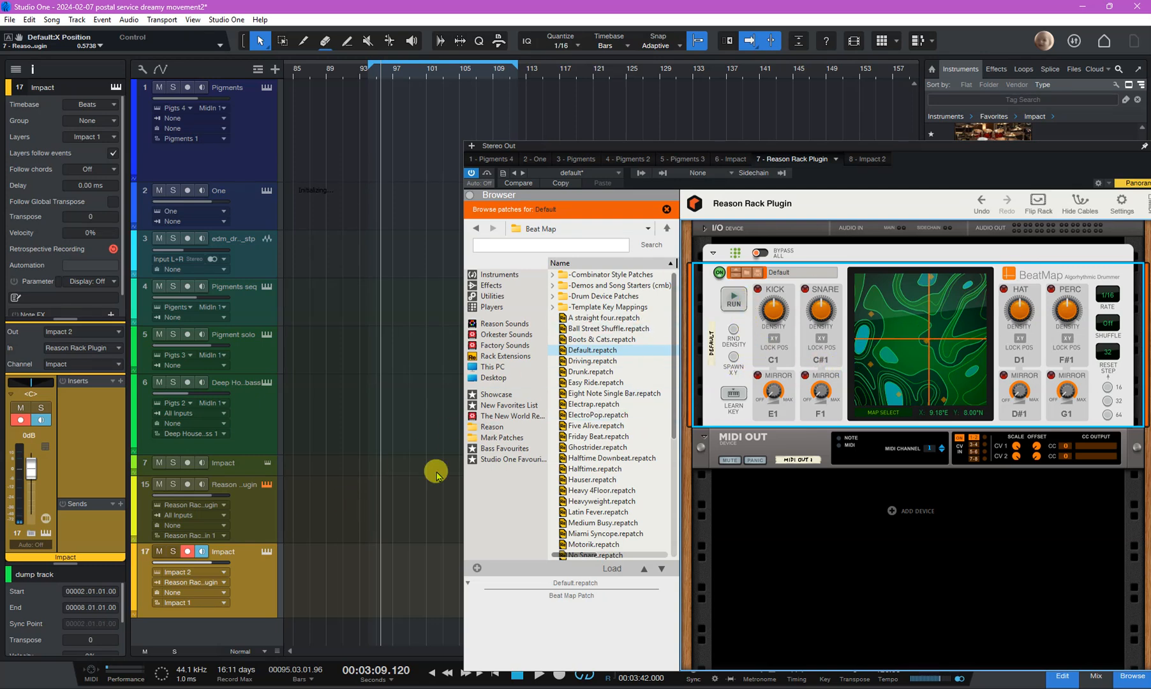
key("space")
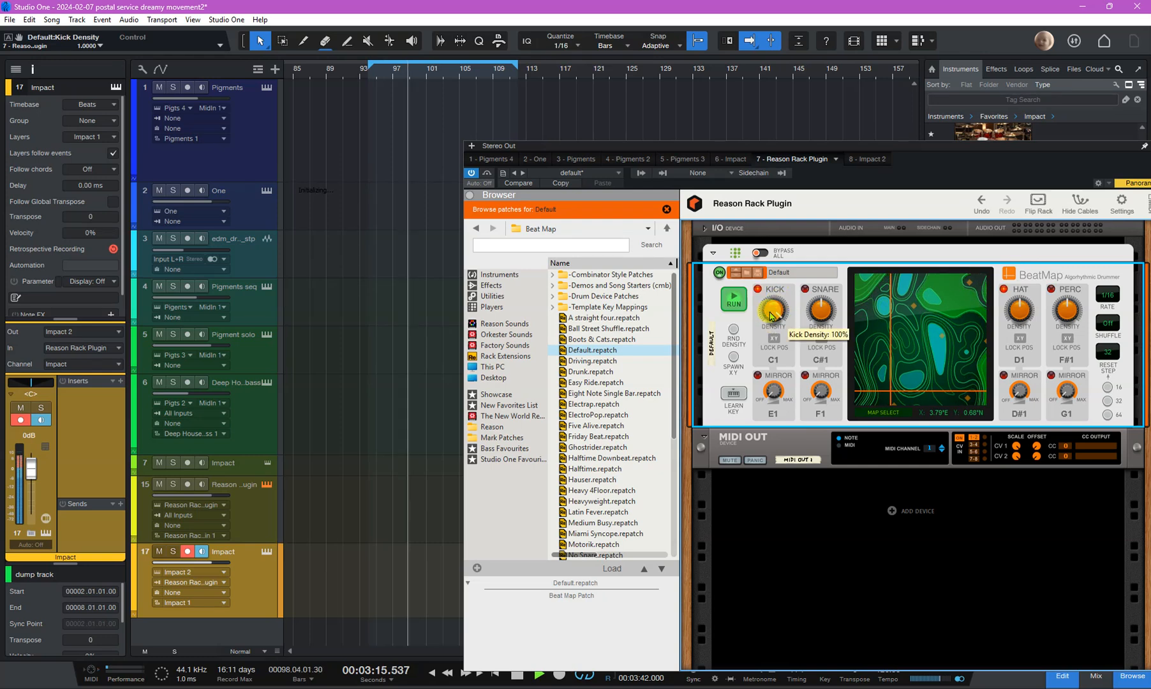
Step: Try Beat Map's Heavy 4Floor and Miami Syncope patches during playback, adjusting the kick density, and stop the pattern
left_click(793, 275)
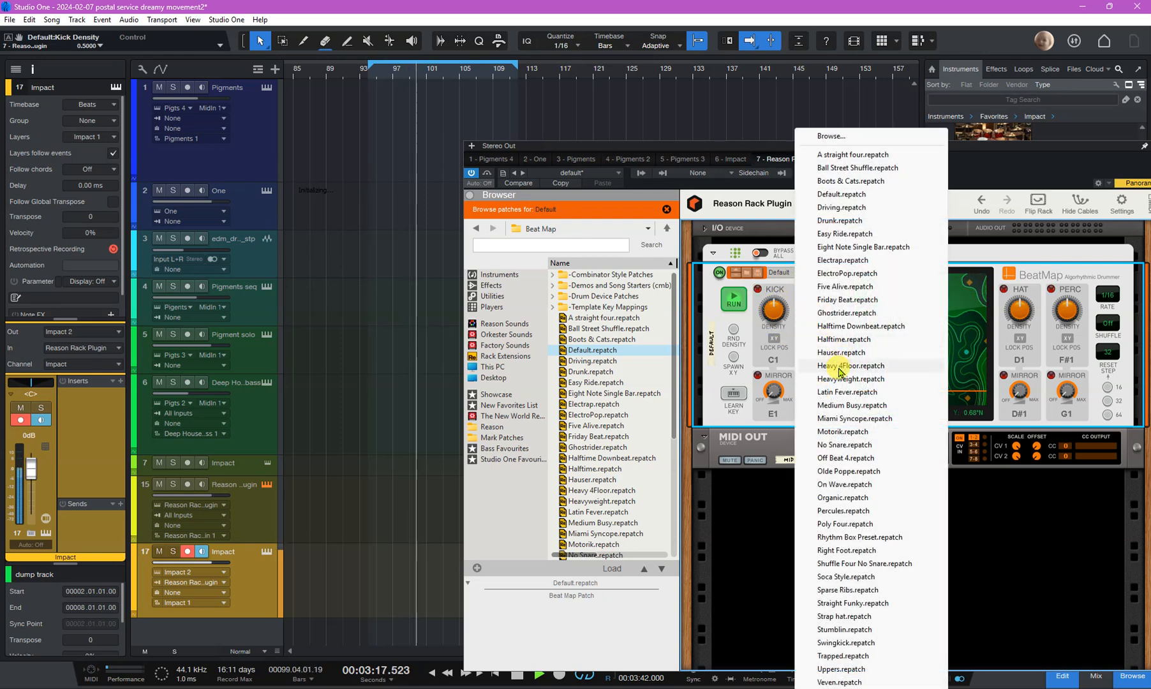
left_click(884, 365)
left_click(885, 377)
left_click_drag(782, 311, 811, 301)
left_click(797, 272)
left_click(840, 420)
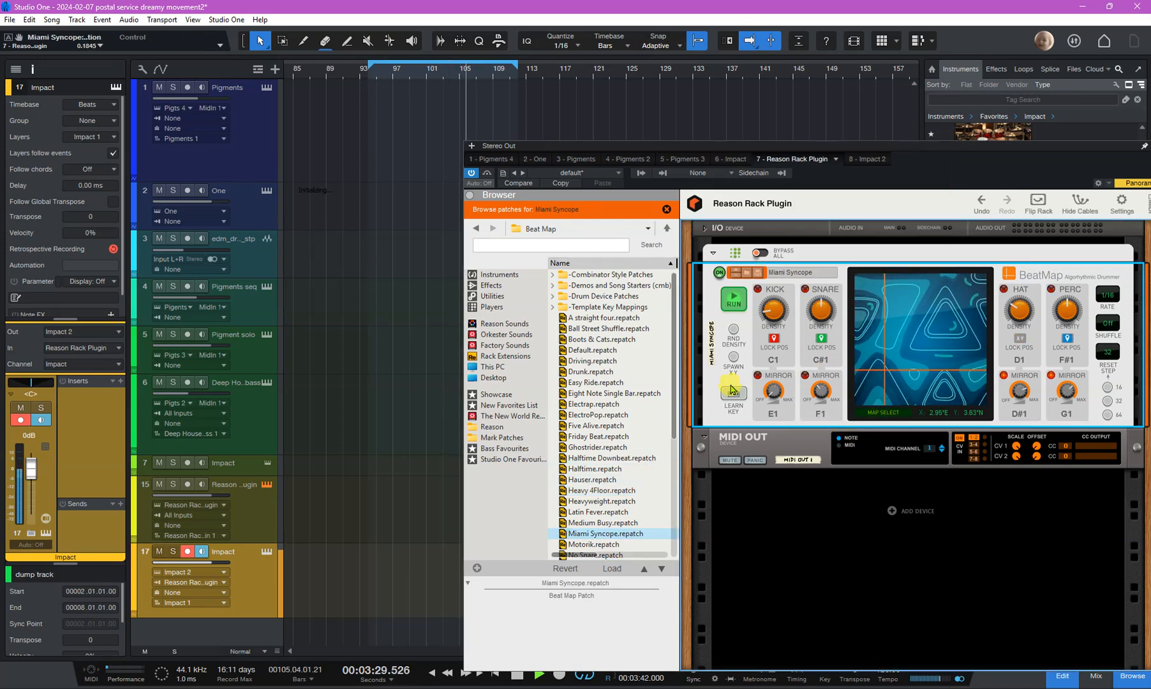
left_click(731, 301)
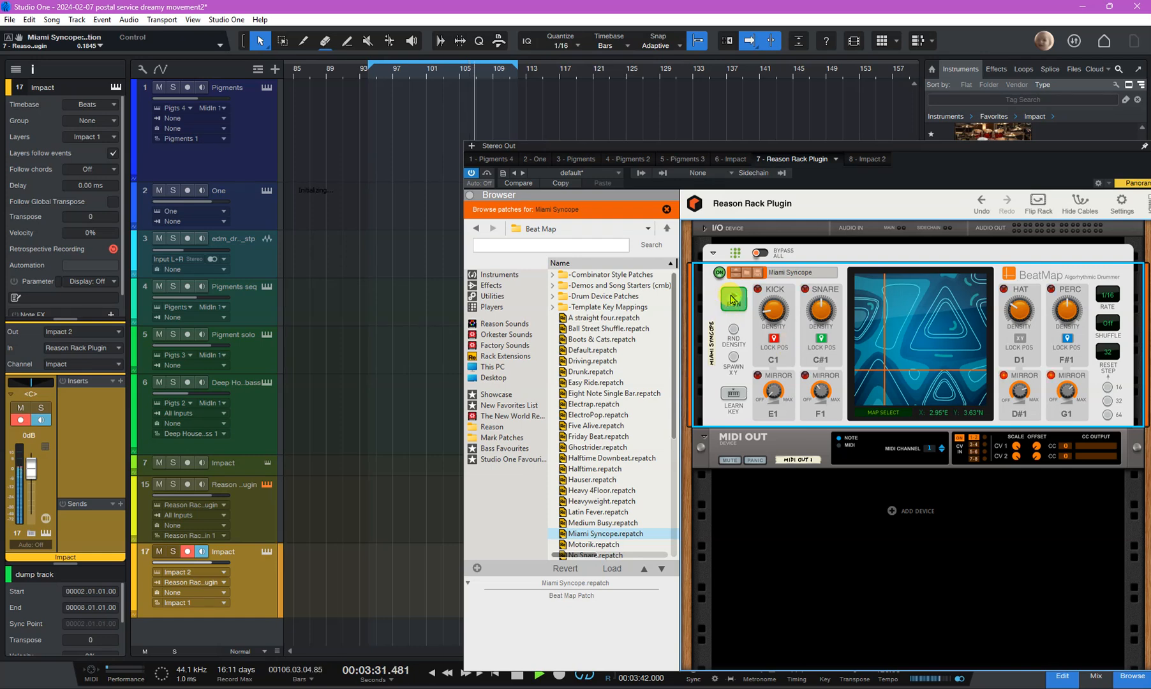
Step: Load Beat Map's Five Alive patch and set its map position to about 5.90°E, 6.57°N
left_click(795, 281)
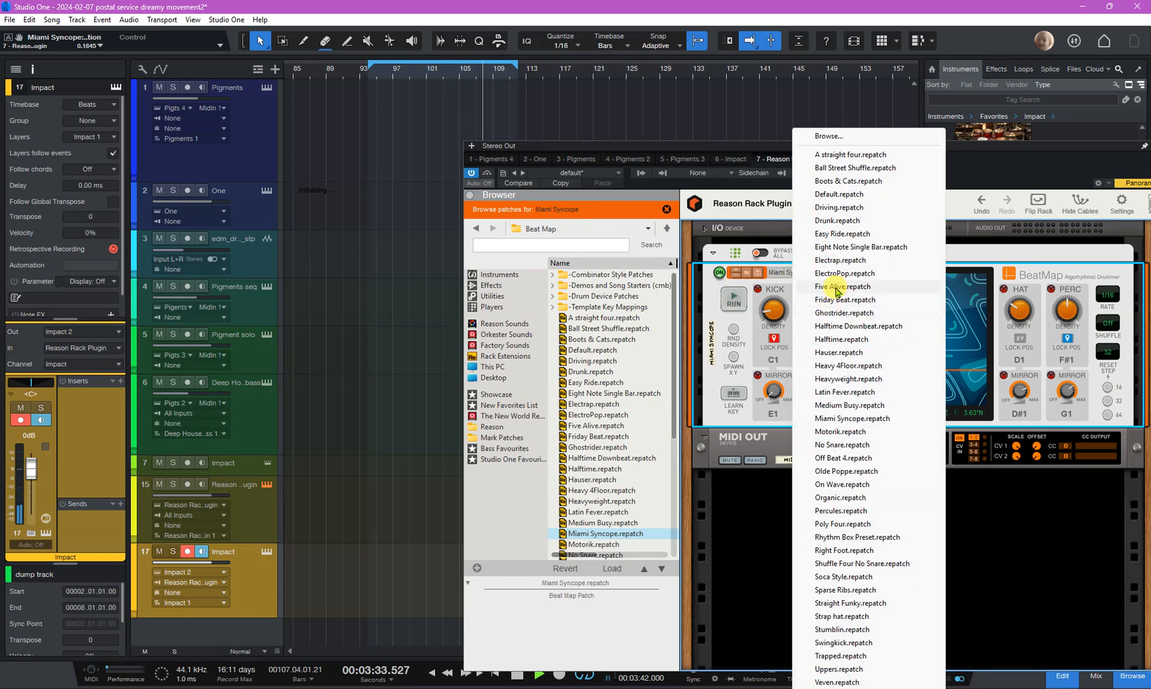
left_click(836, 288)
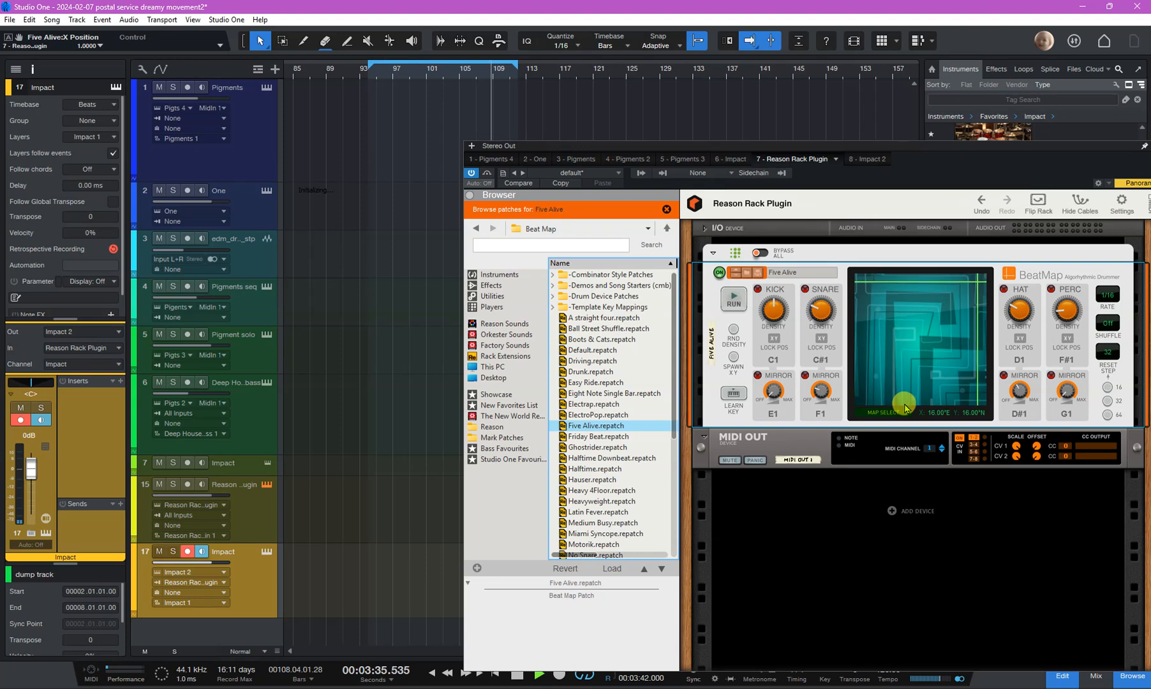
left_click(905, 352)
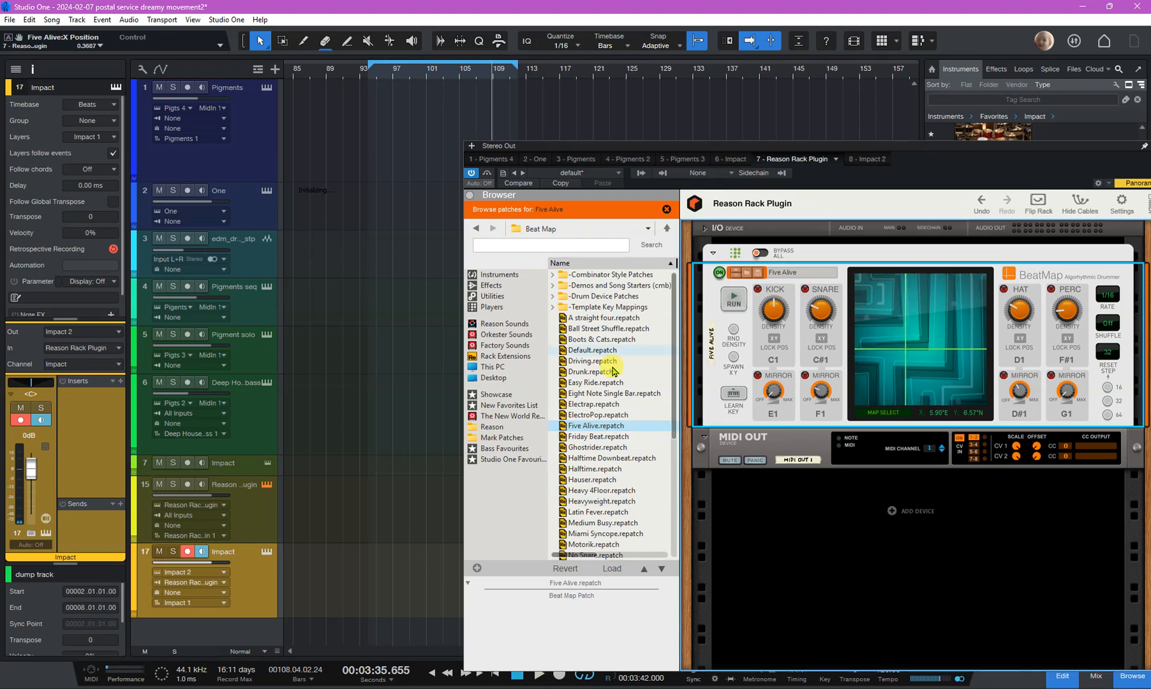
Step: Play the song from bar 98 to check the Five Alive pattern on the Impact kit, and stop
left_click(400, 72)
key("space")
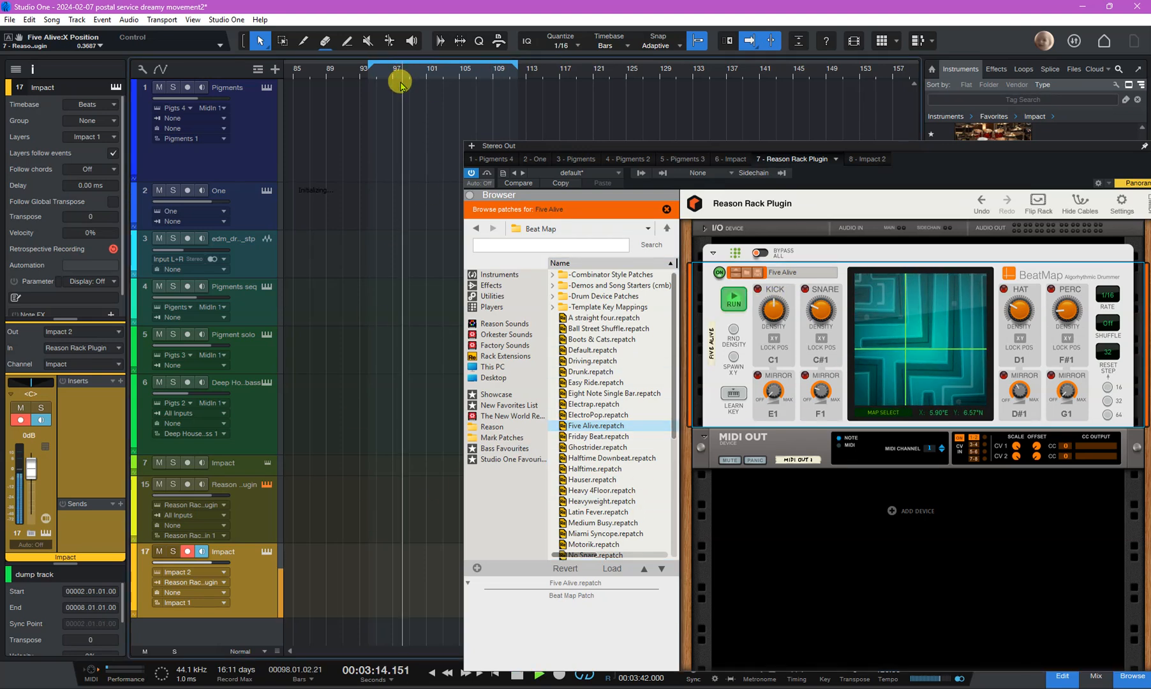
key("space")
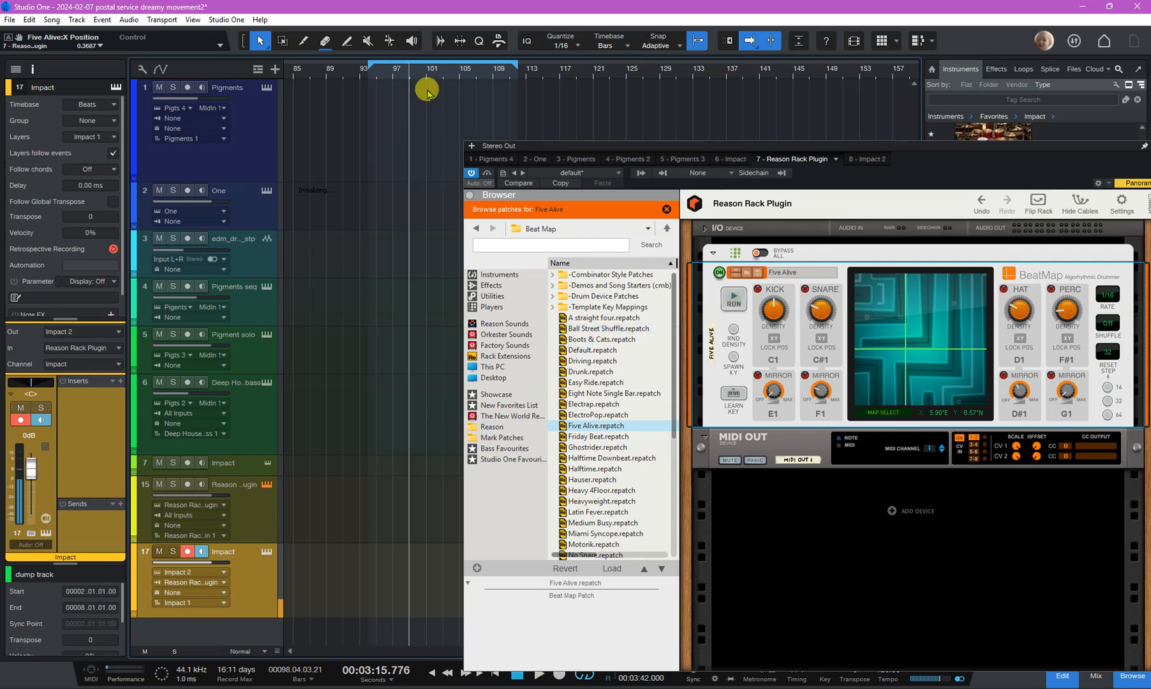
Step: Record the Beat Map pattern onto the new Impact track starting at bar 95, and stop during bar 97
left_click(375, 76)
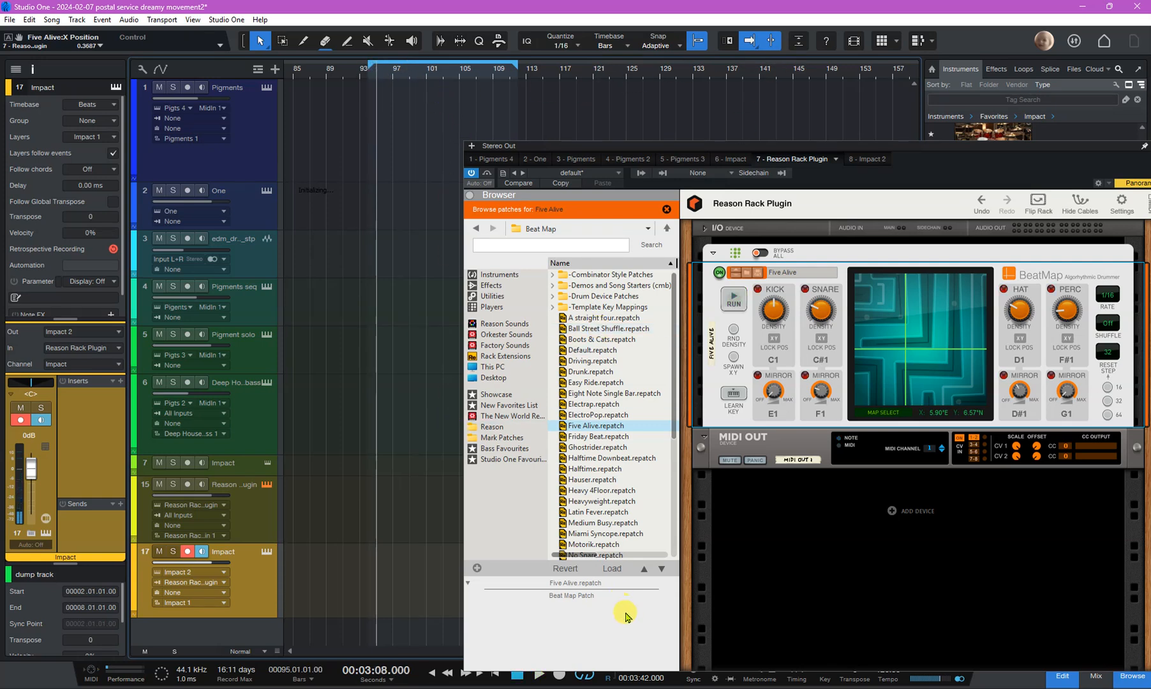
left_click(559, 675)
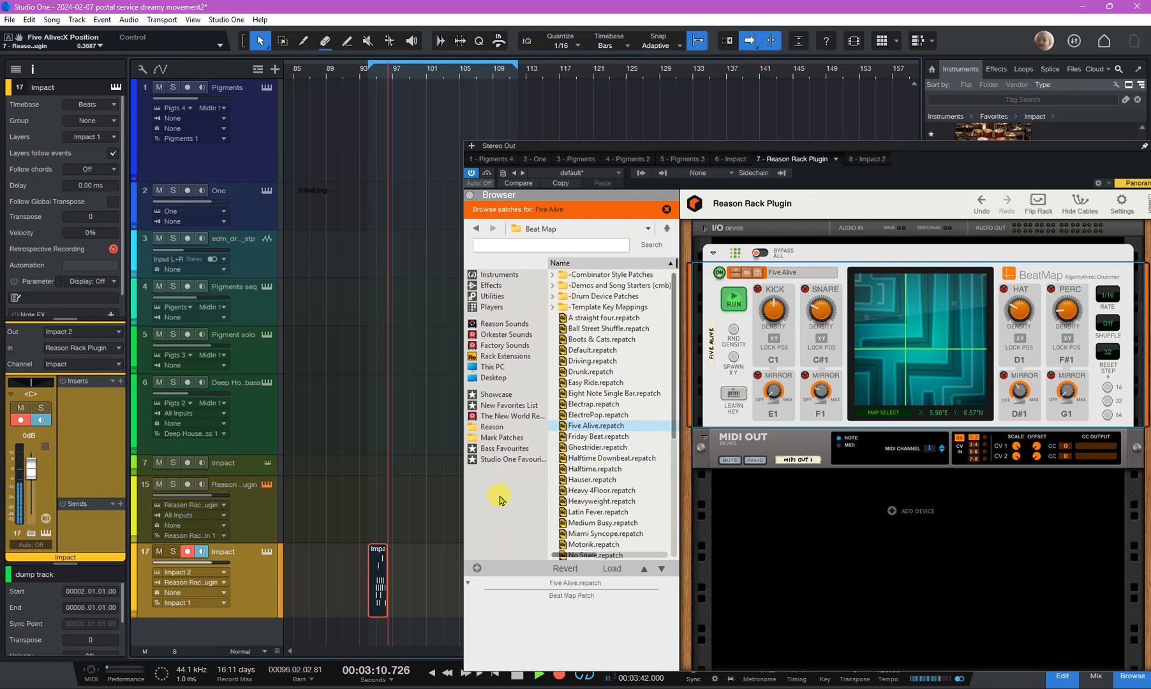
left_click(517, 675)
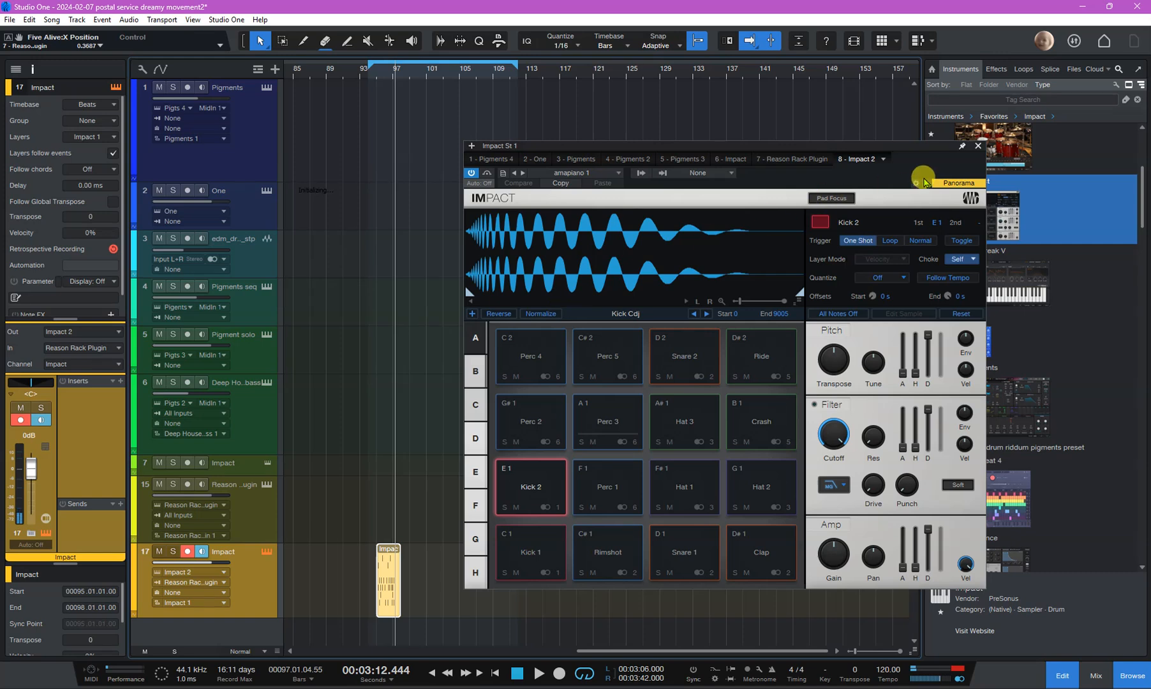
Step: Reopen the Reason Rack Plugin and turn off the Beat Map device
left_click(799, 159)
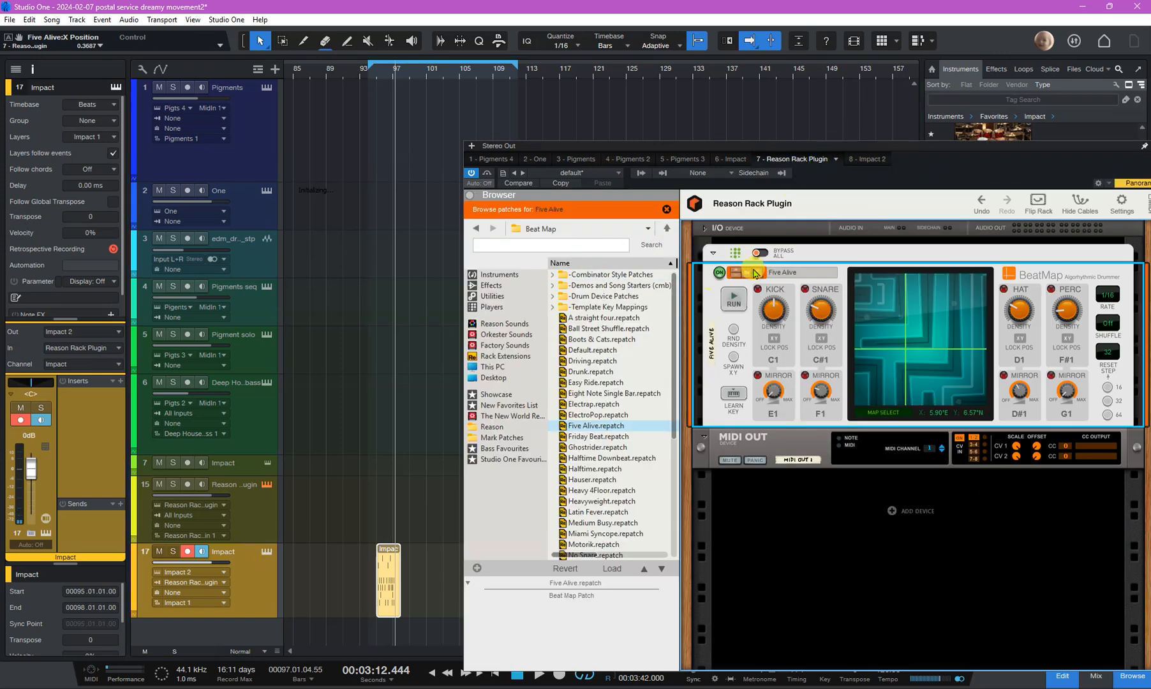
left_click(721, 274)
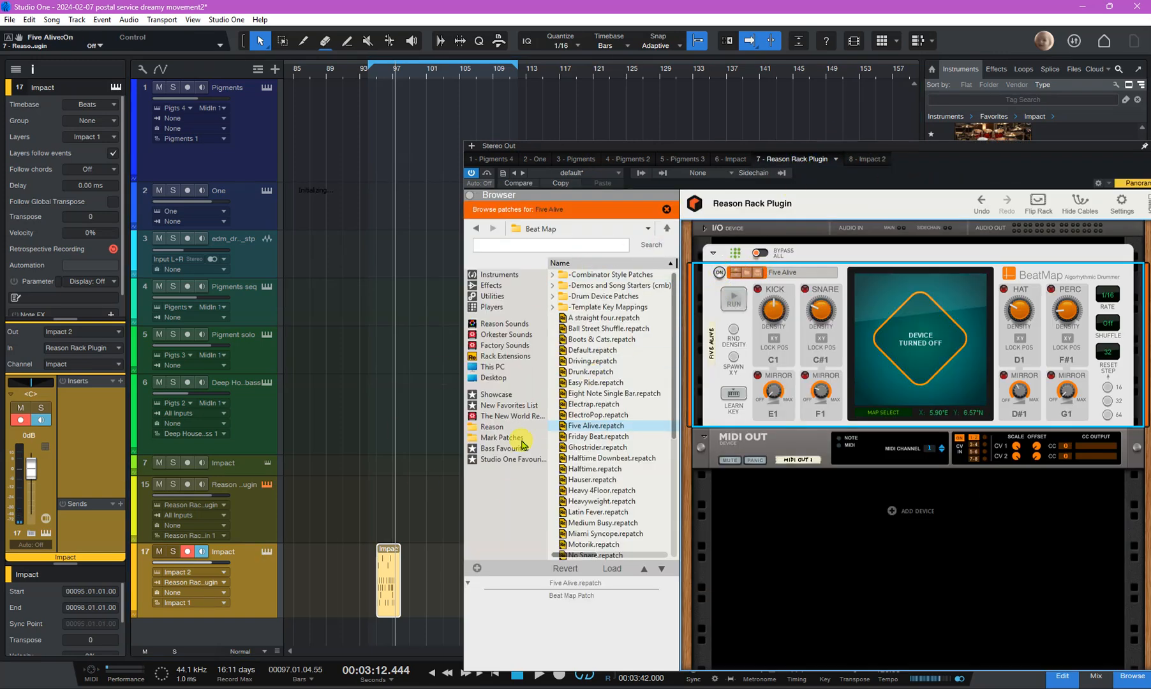
Step: Play back the recorded Impact pattern with Beat Map turned off to check it, and stop
left_click(386, 78)
key("space")
key("space")
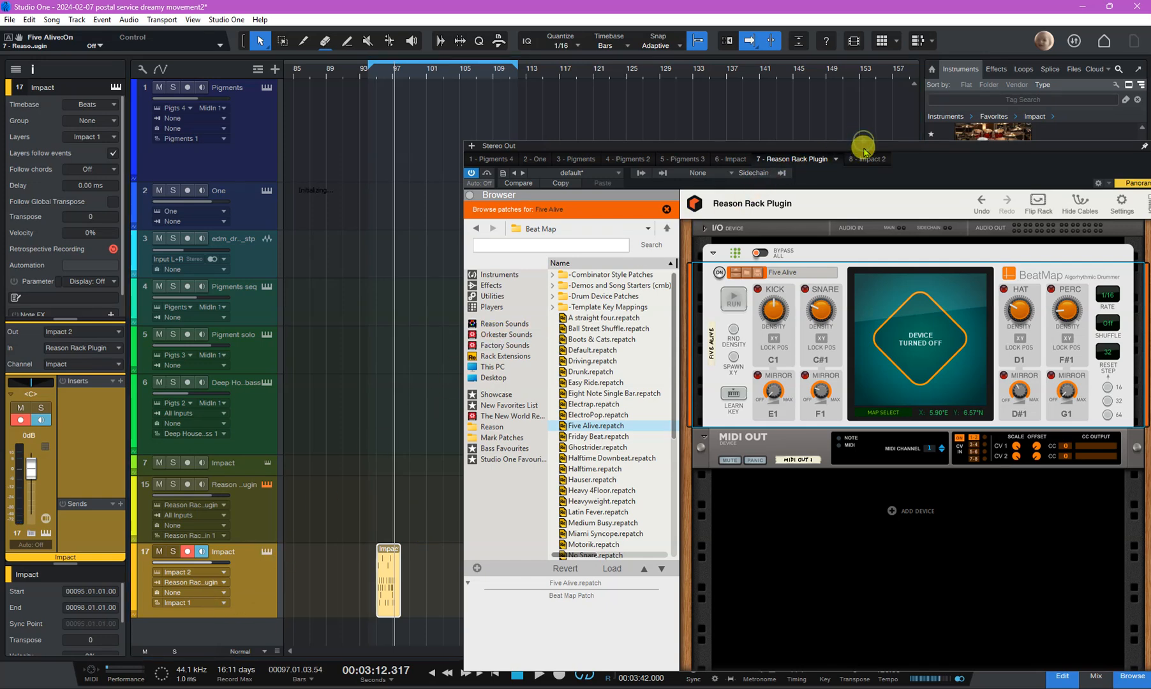
Step: Move the Reason Rack Plugin window clear of the tracks and delete the recorded pattern event at bar 95 on the Impact track
left_click_drag(860, 144, 828, 51)
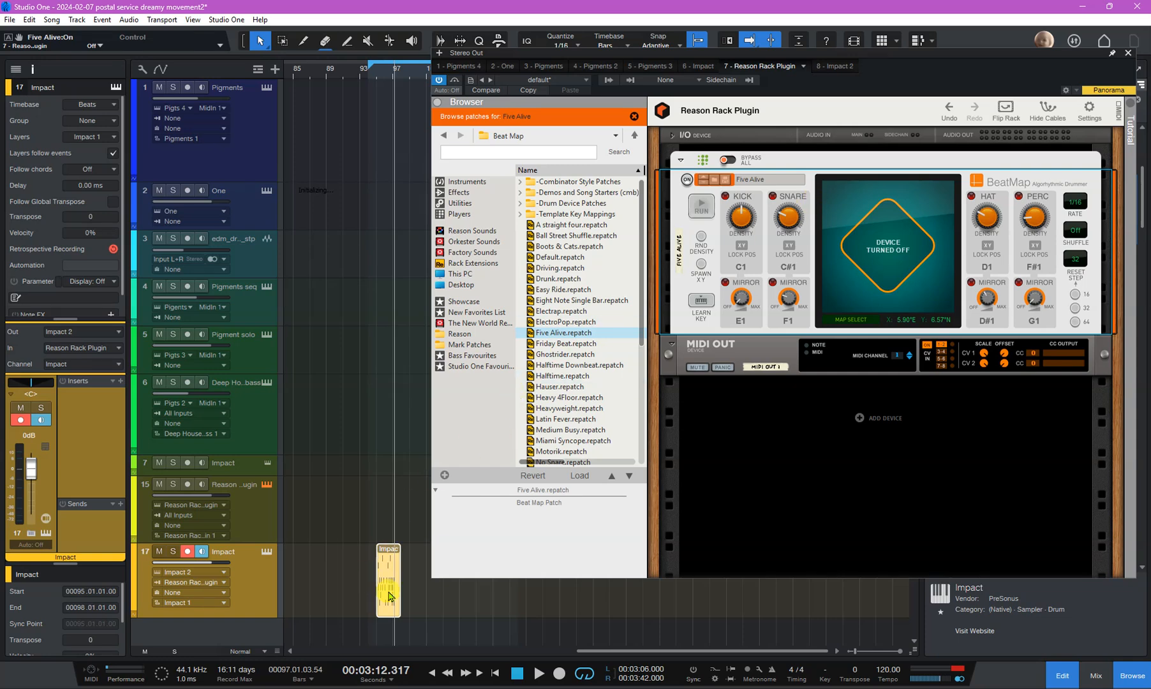
left_click(390, 596)
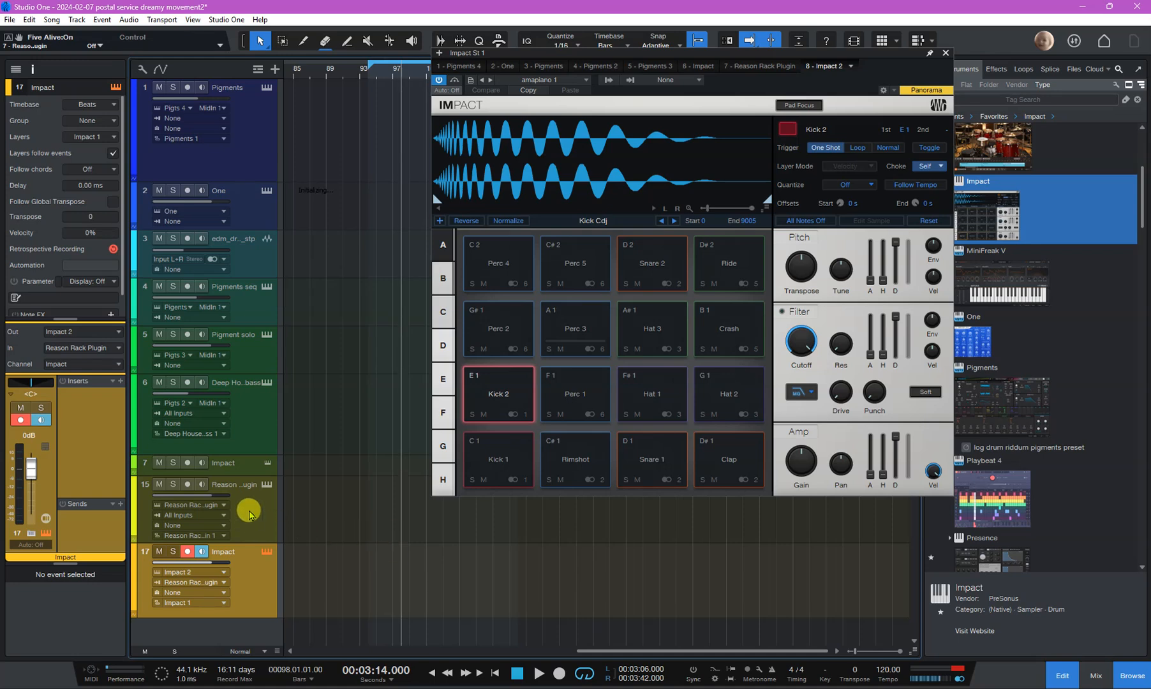
Step: Reopen the Reason Rack Plugin from its track and delete both the Beat Map player and the MIDI Out device
left_click(250, 490)
left_click(864, 240)
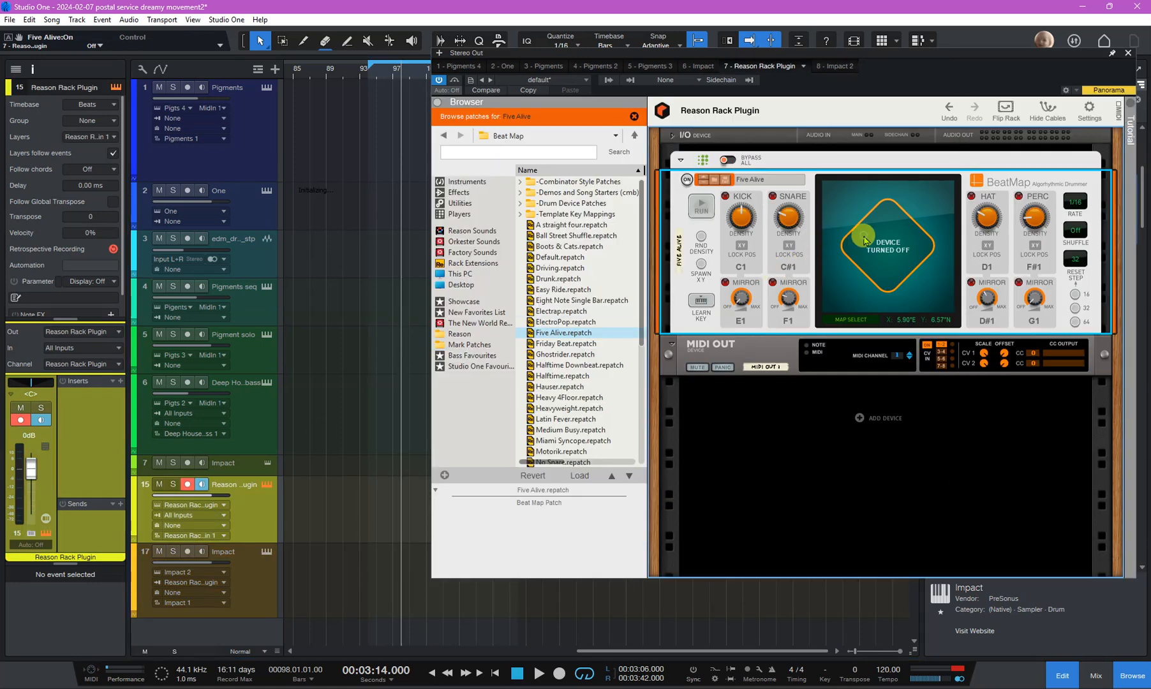
key("Delete")
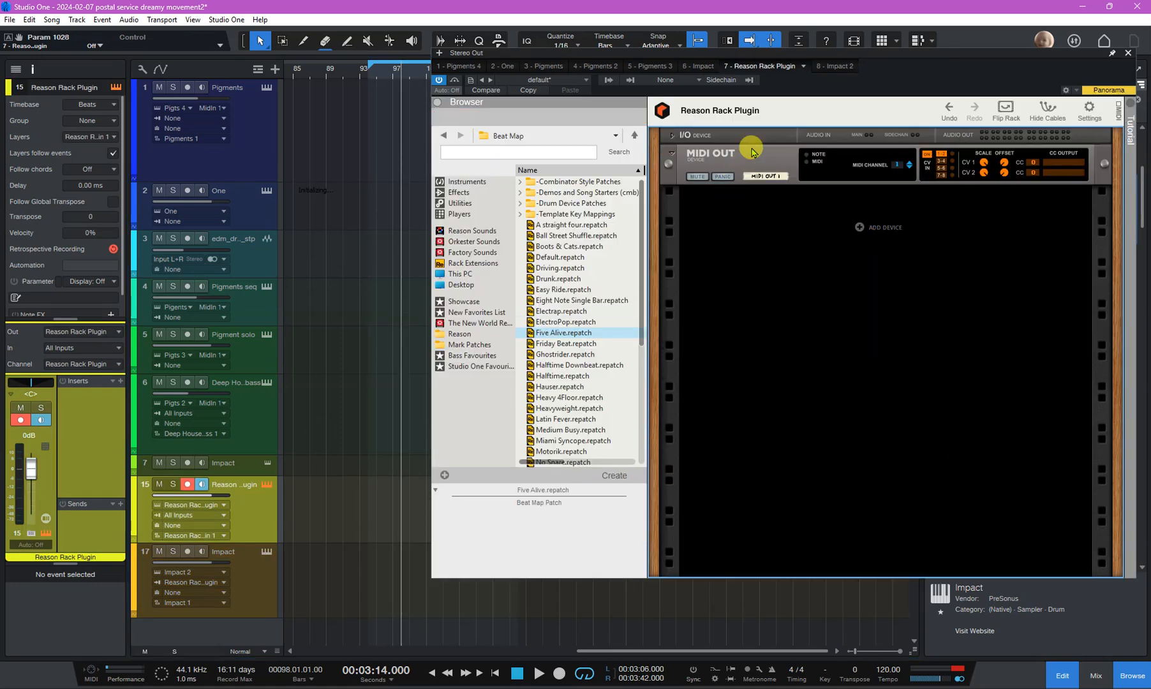
left_click(751, 147)
key("Delete")
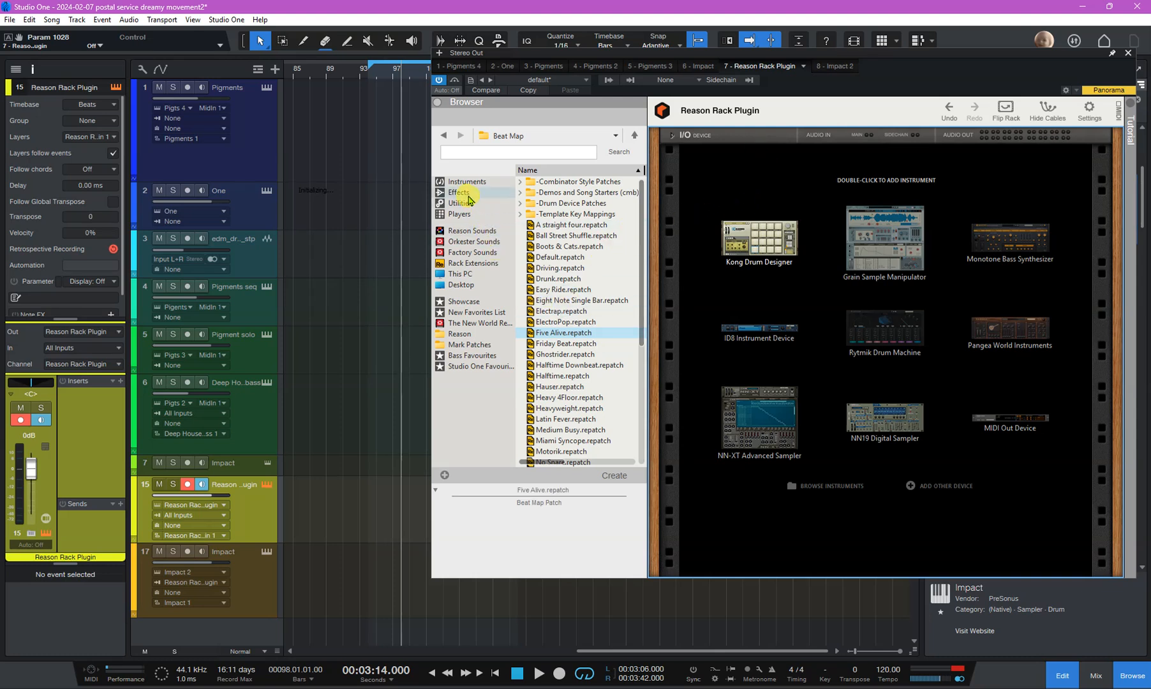
Step: Add a Dual Arpeggio player to the empty rack and load its Darbouka patch
left_click(460, 213)
left_click_drag(579, 198, 825, 218)
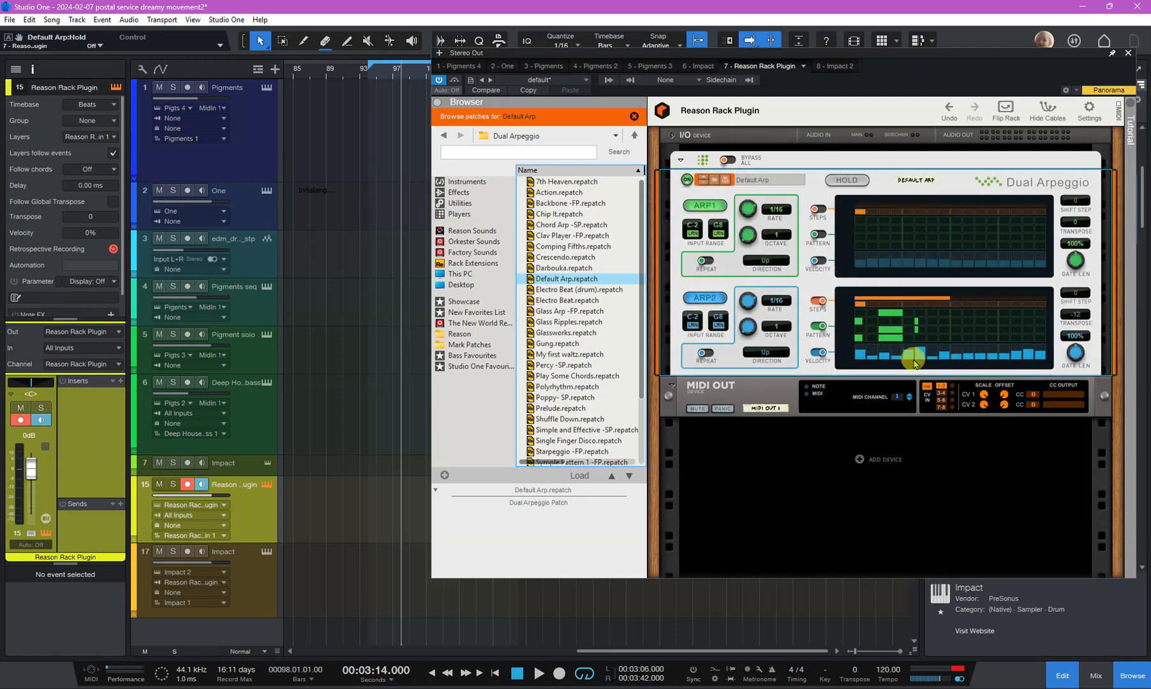
left_click(789, 185)
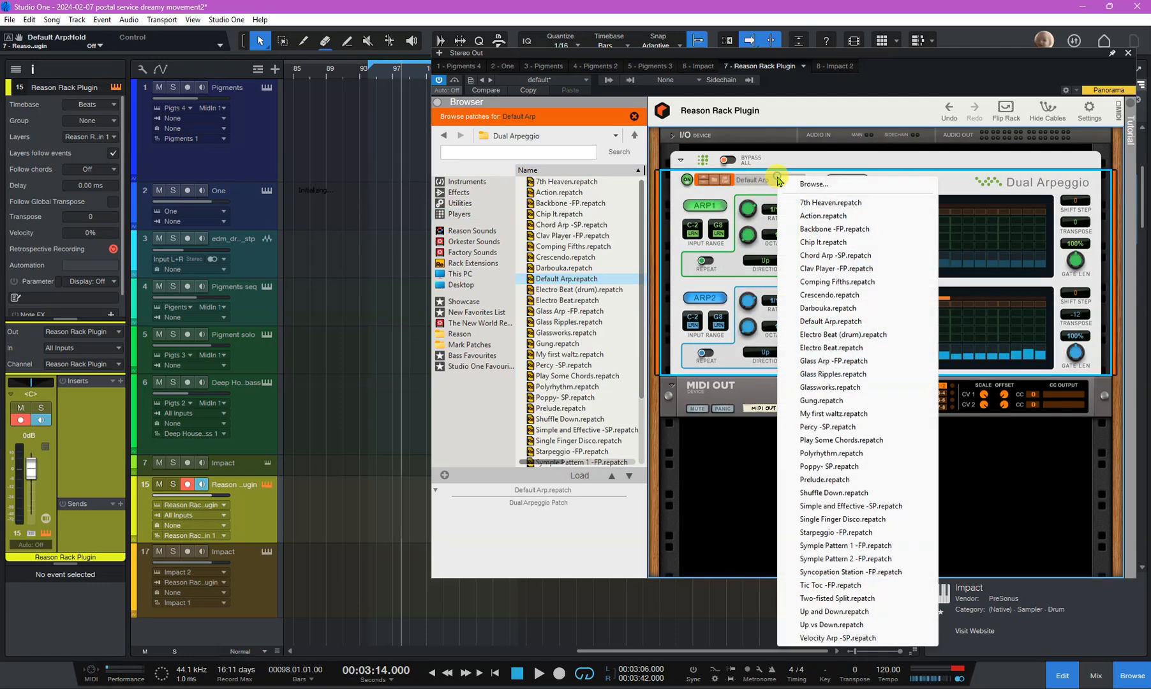
left_click(834, 308)
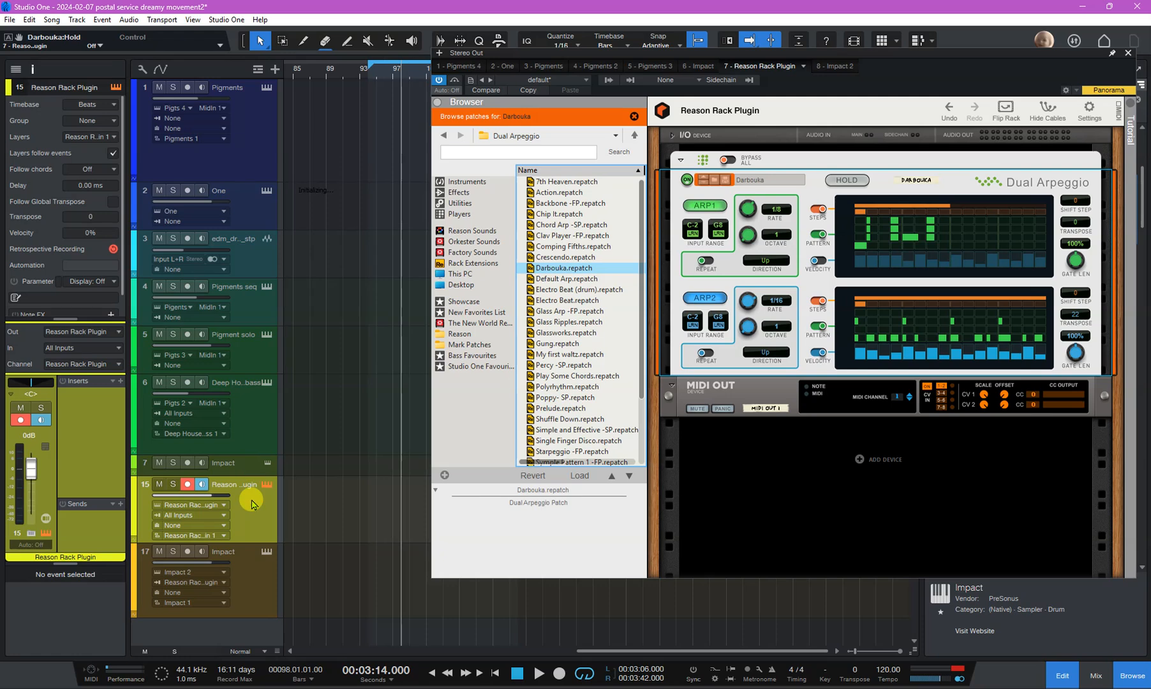
Step: Select the Deep House bass track and set its MIDI input to Reason Rack Plugin
left_click(253, 429)
left_click(184, 413)
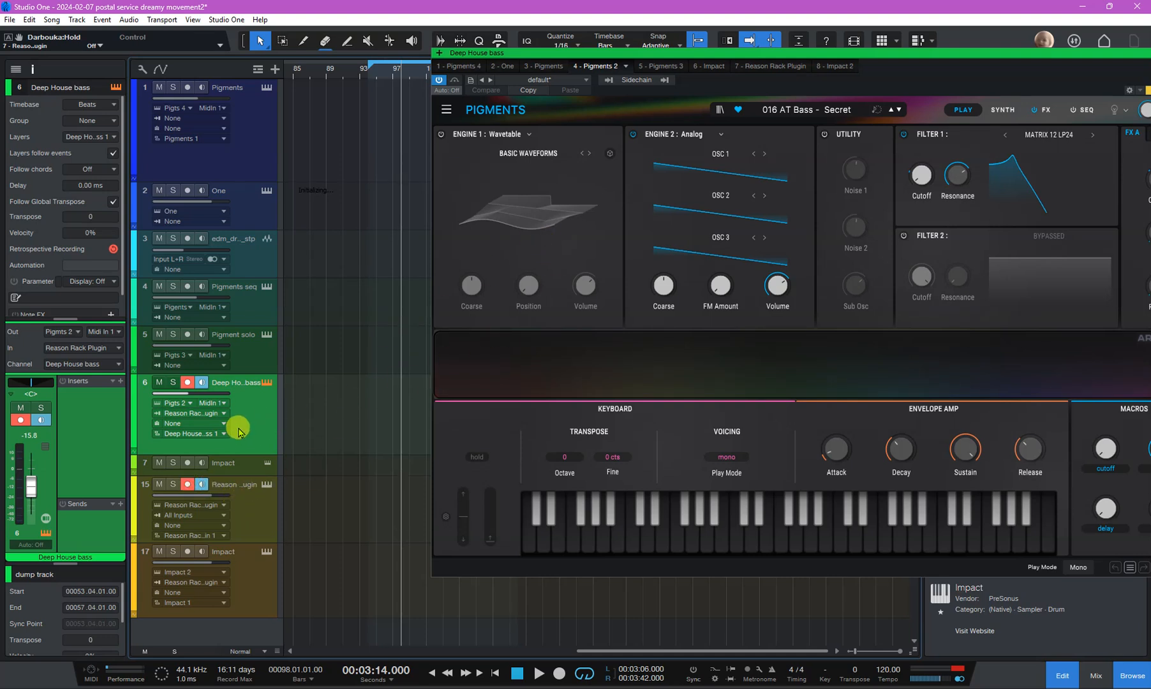
left_click_drag(246, 544, 236, 553)
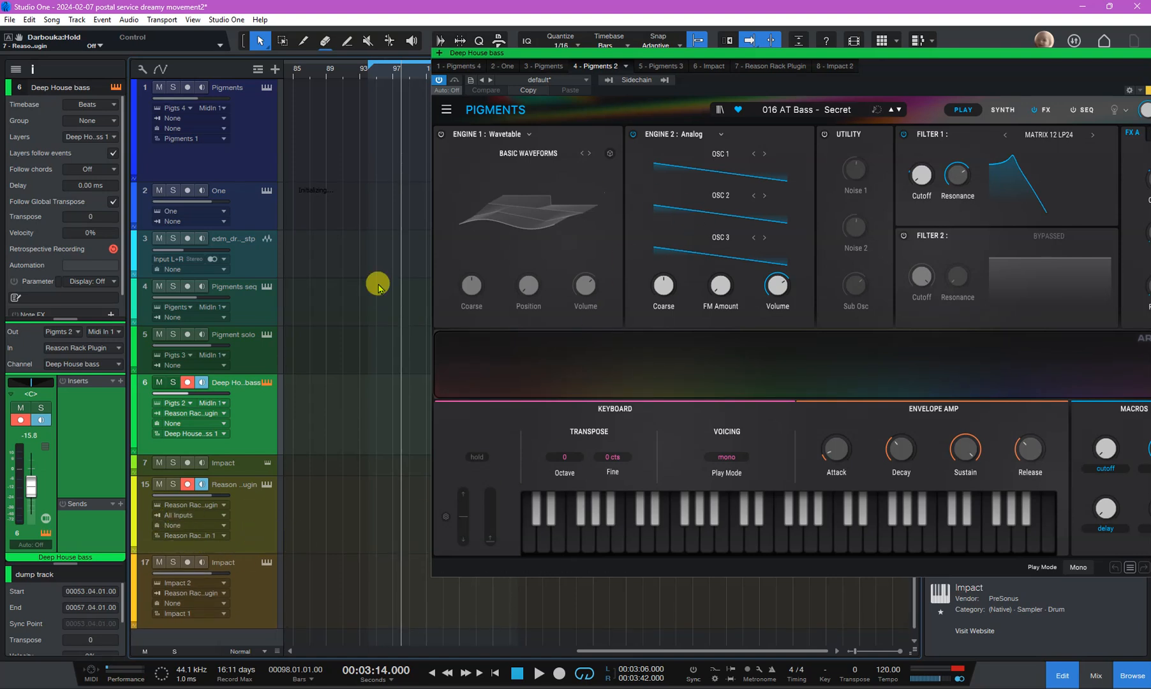
Step: Return to the Reason Rack Plugin and load the My first waltz patch in Dual Arpeggio
left_click(251, 528)
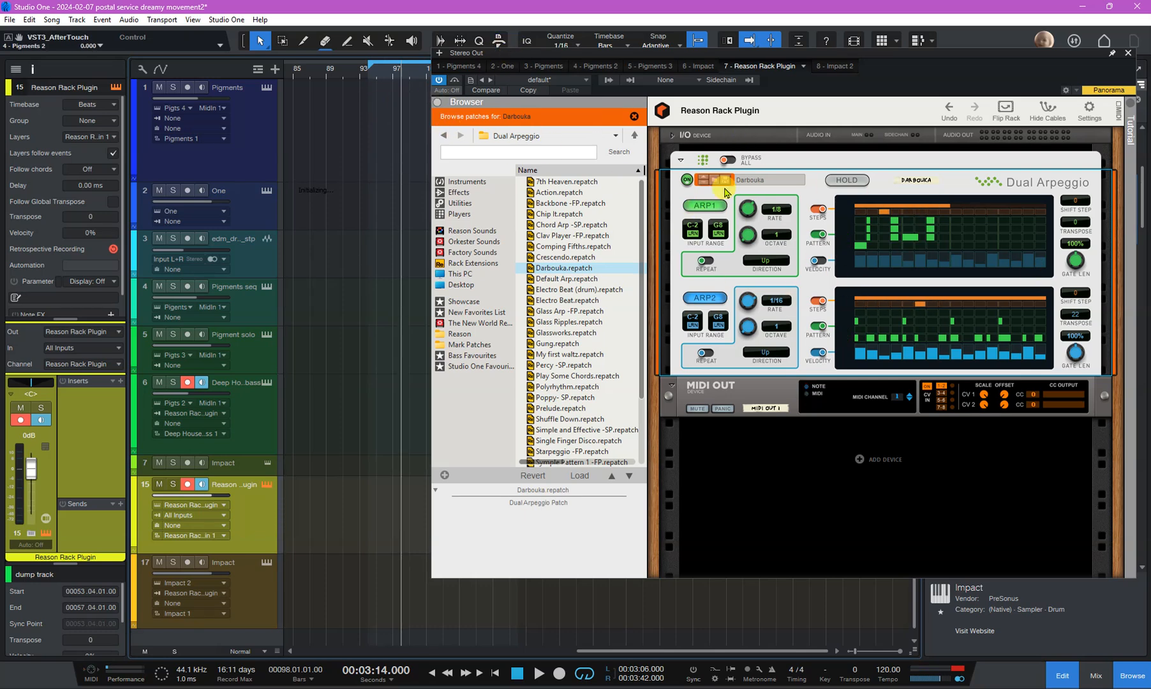
left_click(754, 182)
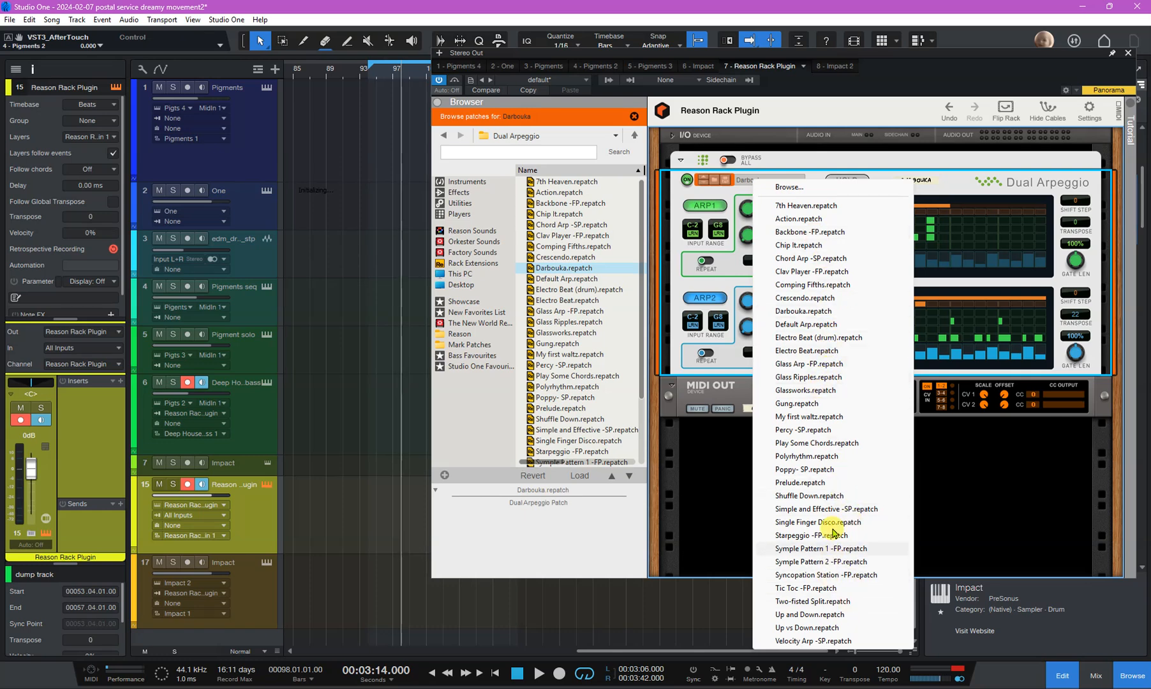
left_click(847, 418)
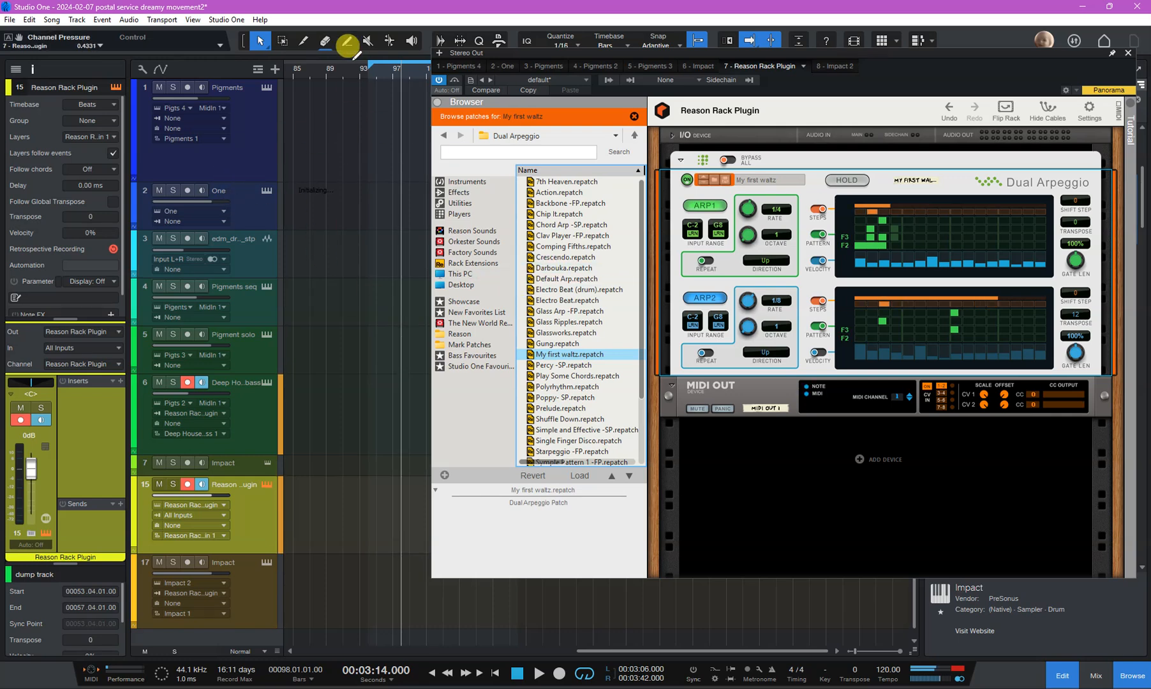
Step: Record the arpeggio onto the Deep House bass and Reason Rack Plugin tracks from the loop start, and stop during bar 100
left_click(370, 73)
left_click(558, 673)
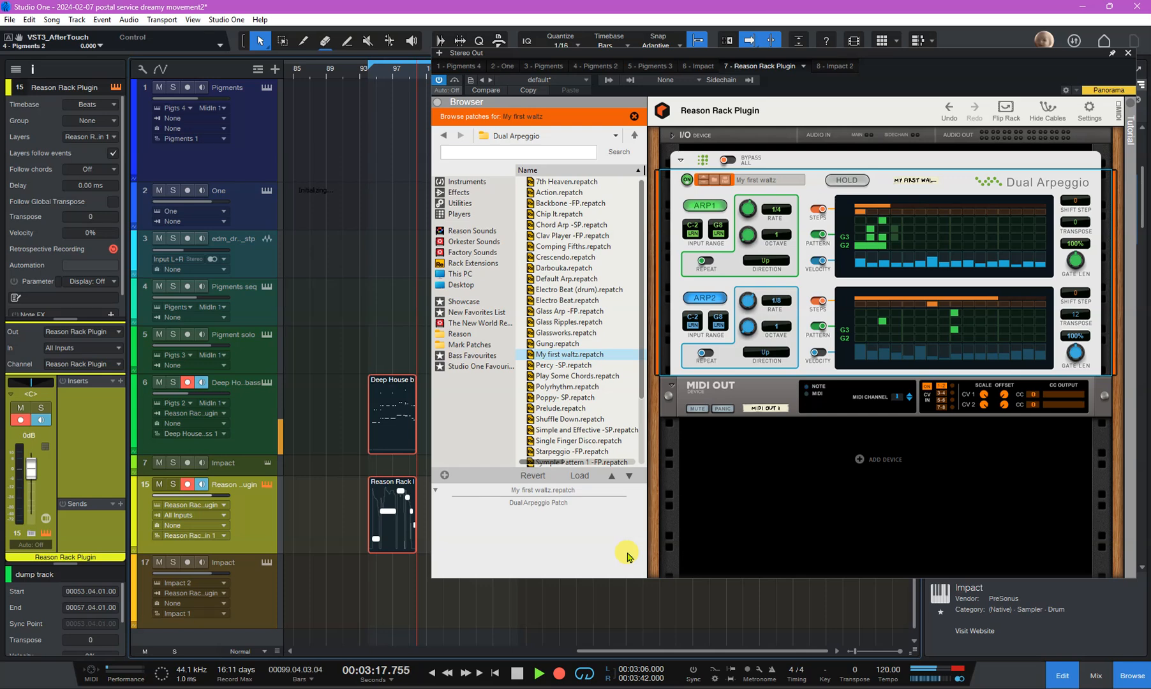
key("space")
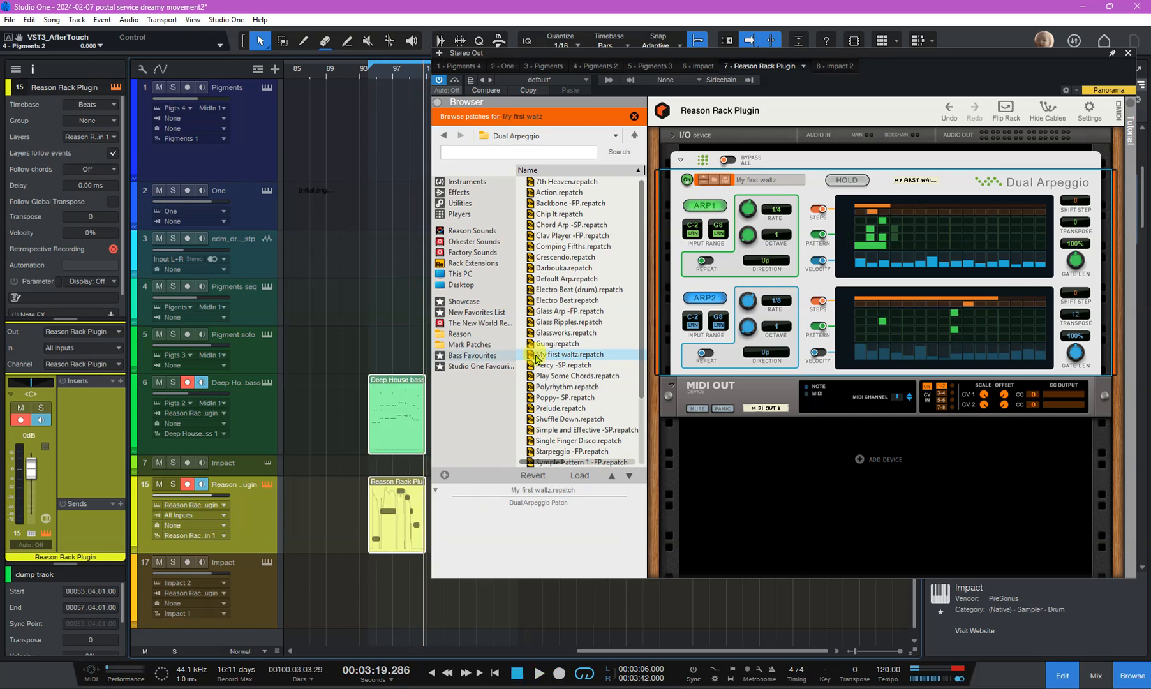
Step: Turn off the Dual Arpeggio device and play back the recorded arpeggio on the Deep House bass track, stopping during bar 98
left_click(687, 179)
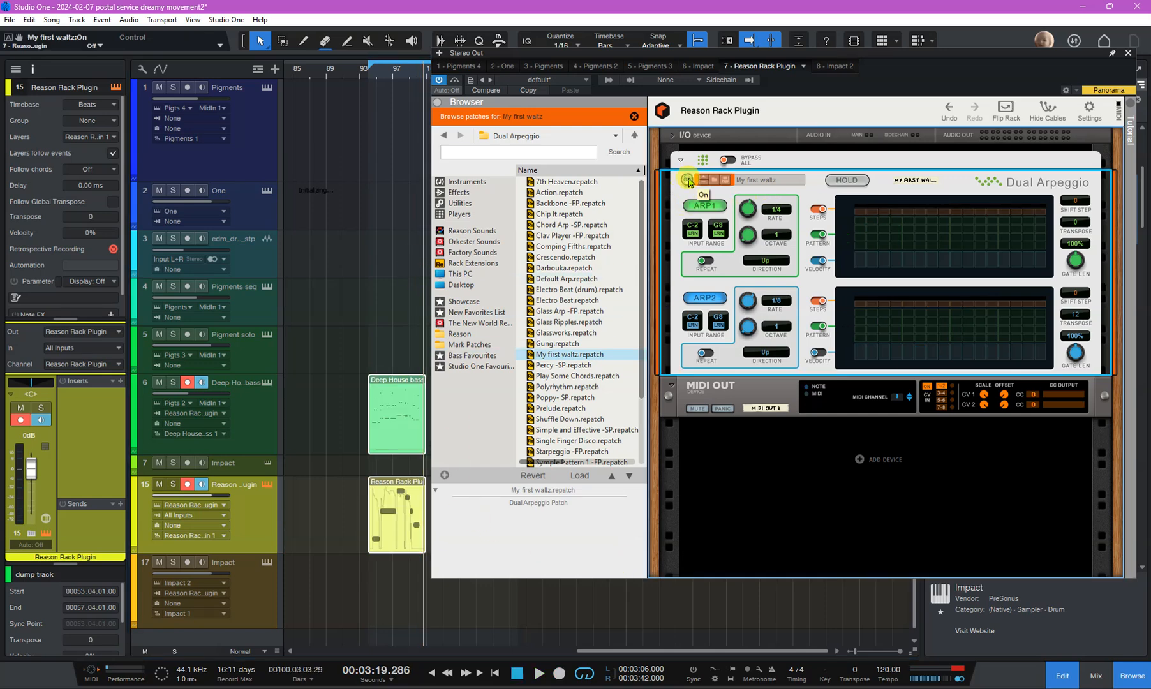
left_click(377, 66)
key("space")
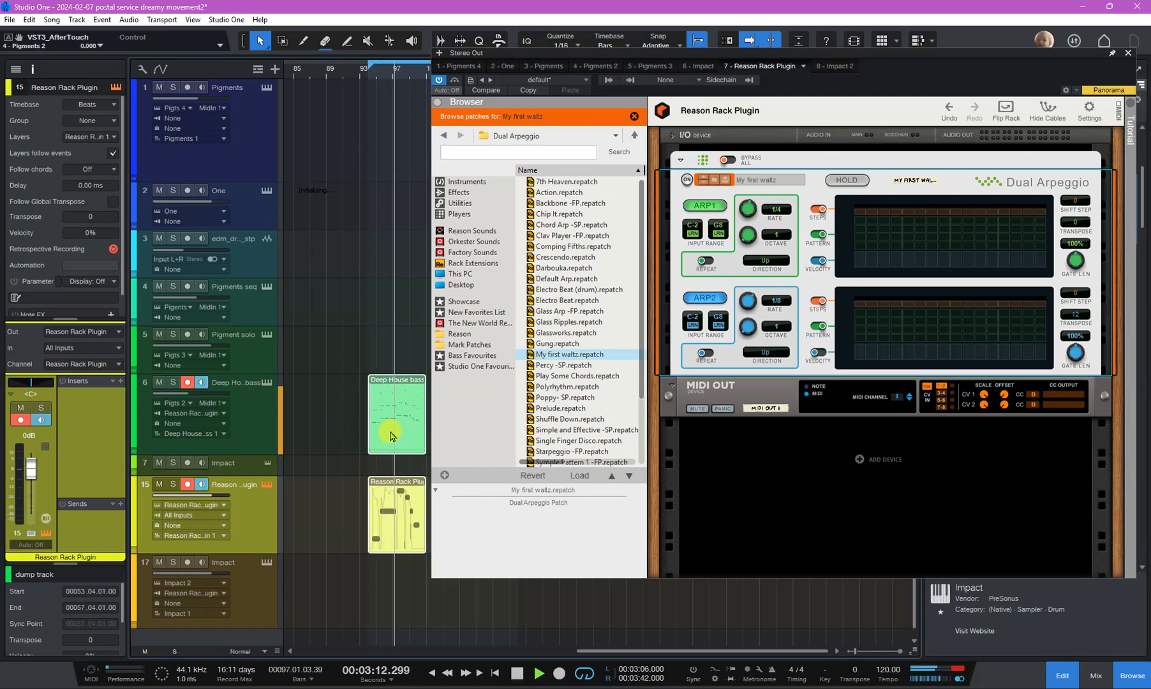
key("space")
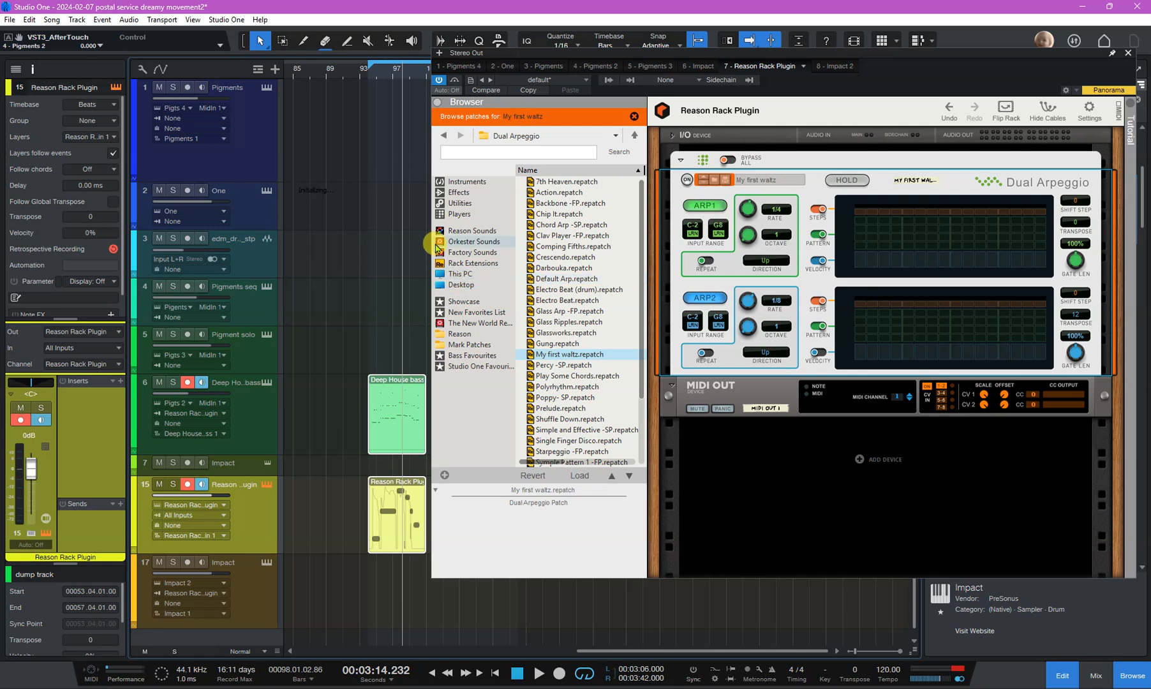
Step: Look through the Reason Rack's Instruments list, examining the Reason Studios and built-in devices on offer
left_click(465, 193)
left_click(465, 182)
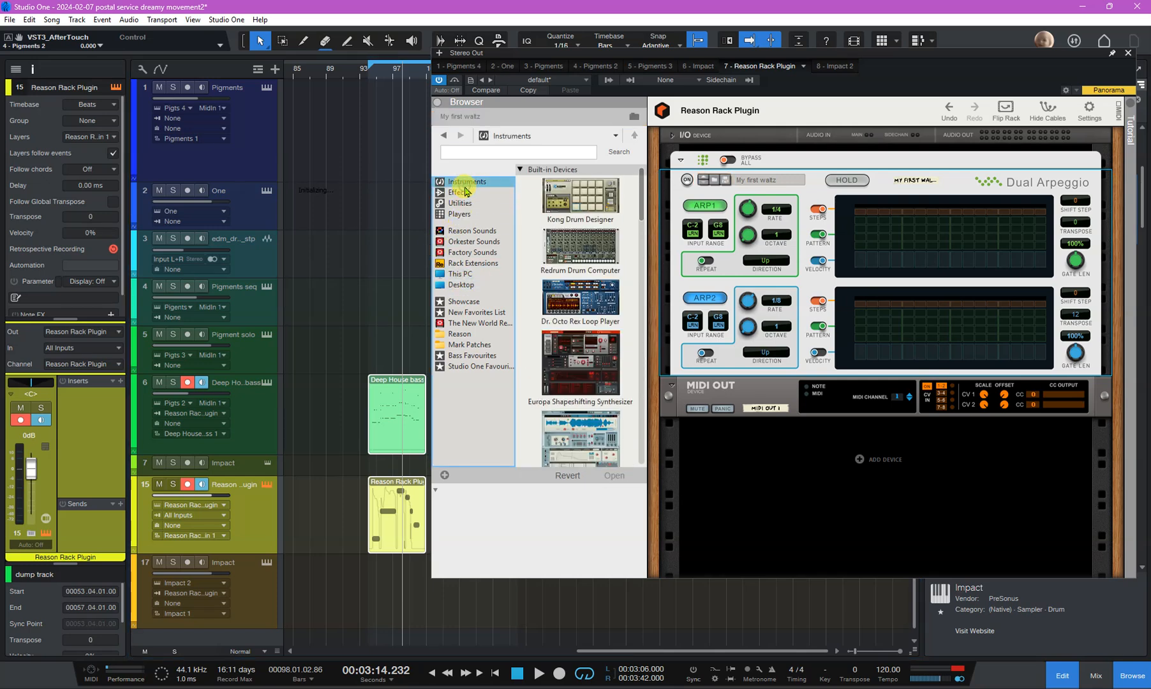
scroll(593, 306, "down", 5)
scroll(597, 315, "down", 6)
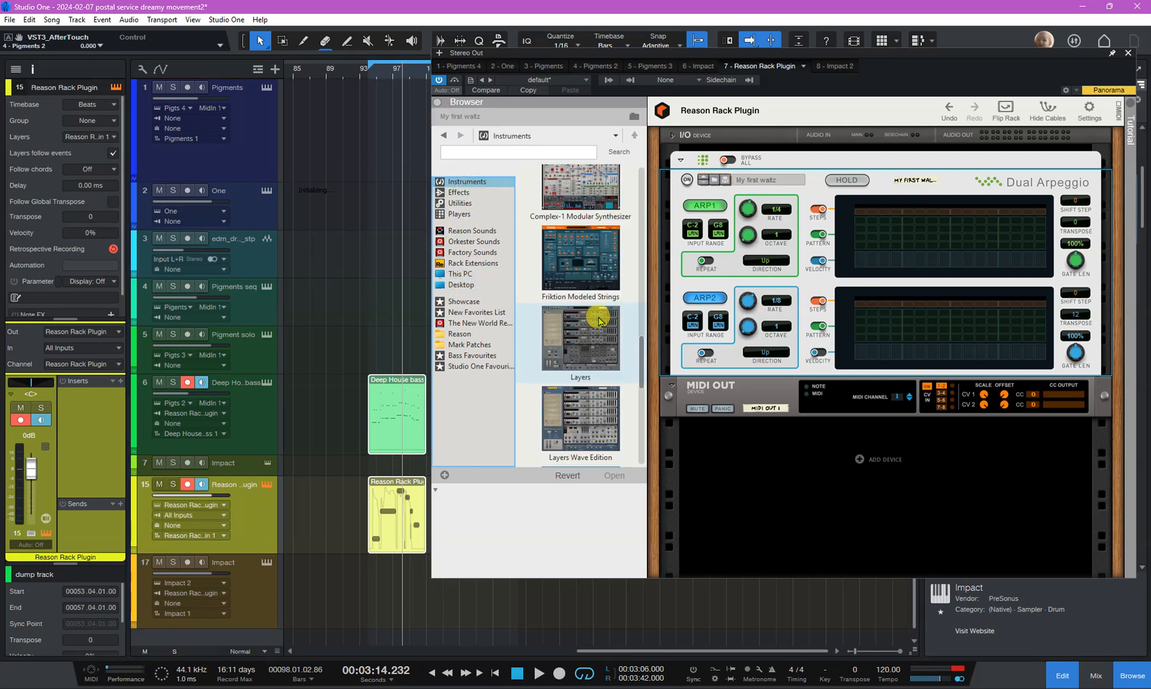
scroll(588, 399, "up", 3)
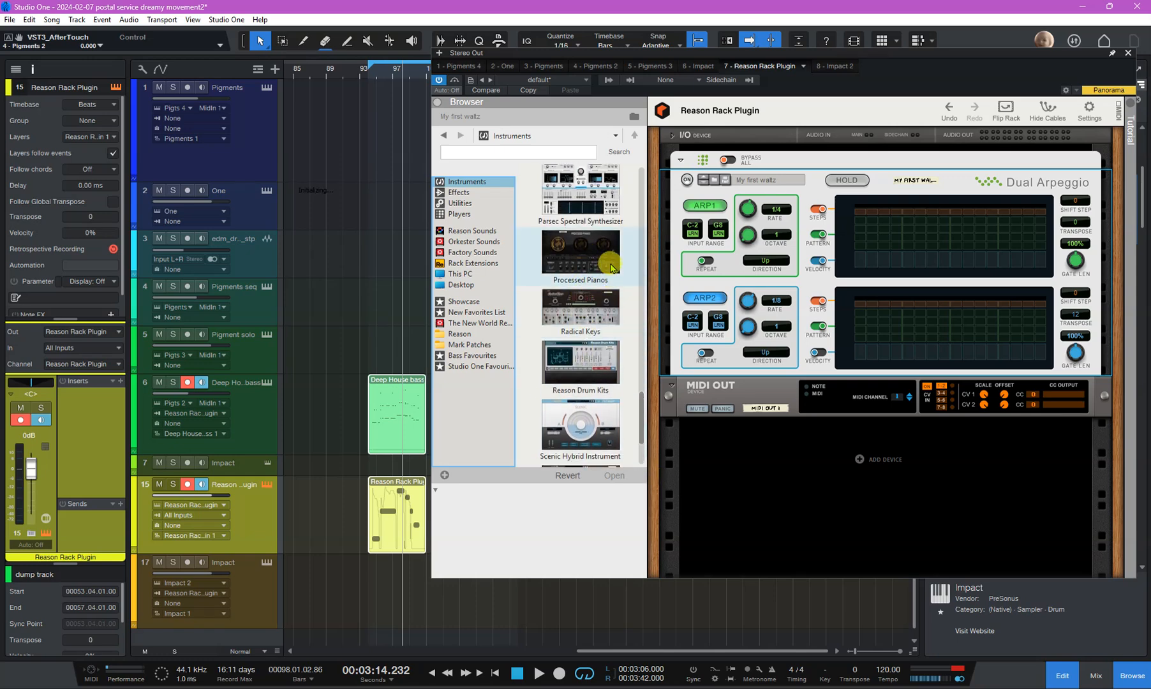
scroll(571, 299, "up", 2)
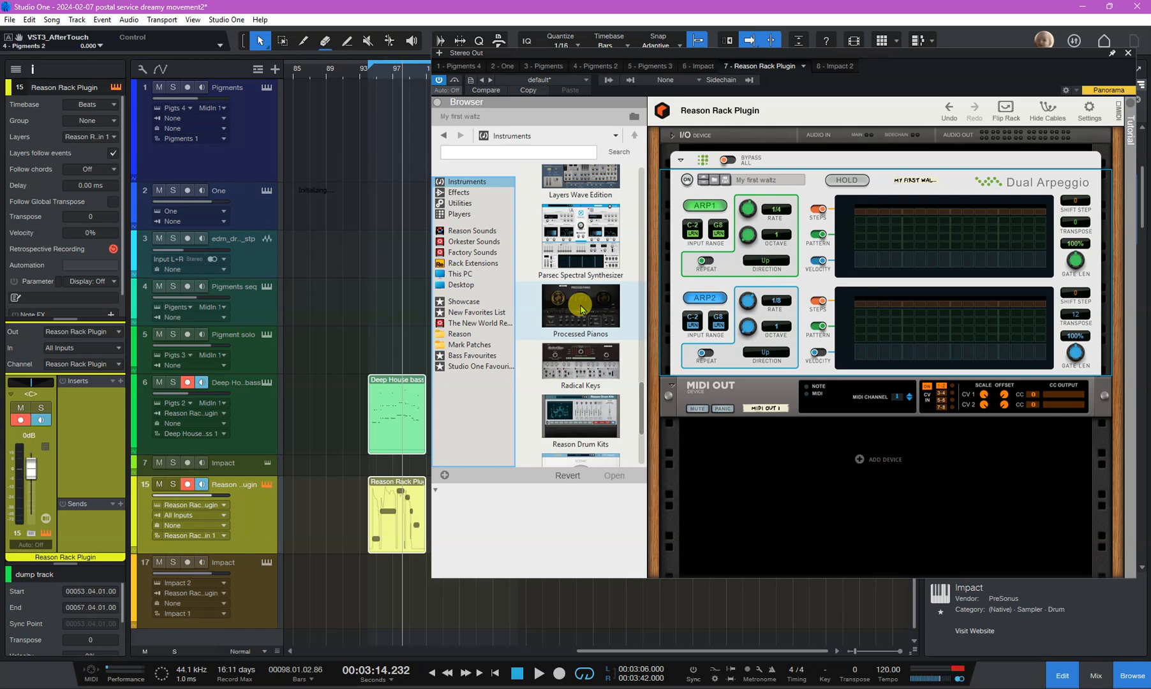
scroll(581, 309, "down", 4)
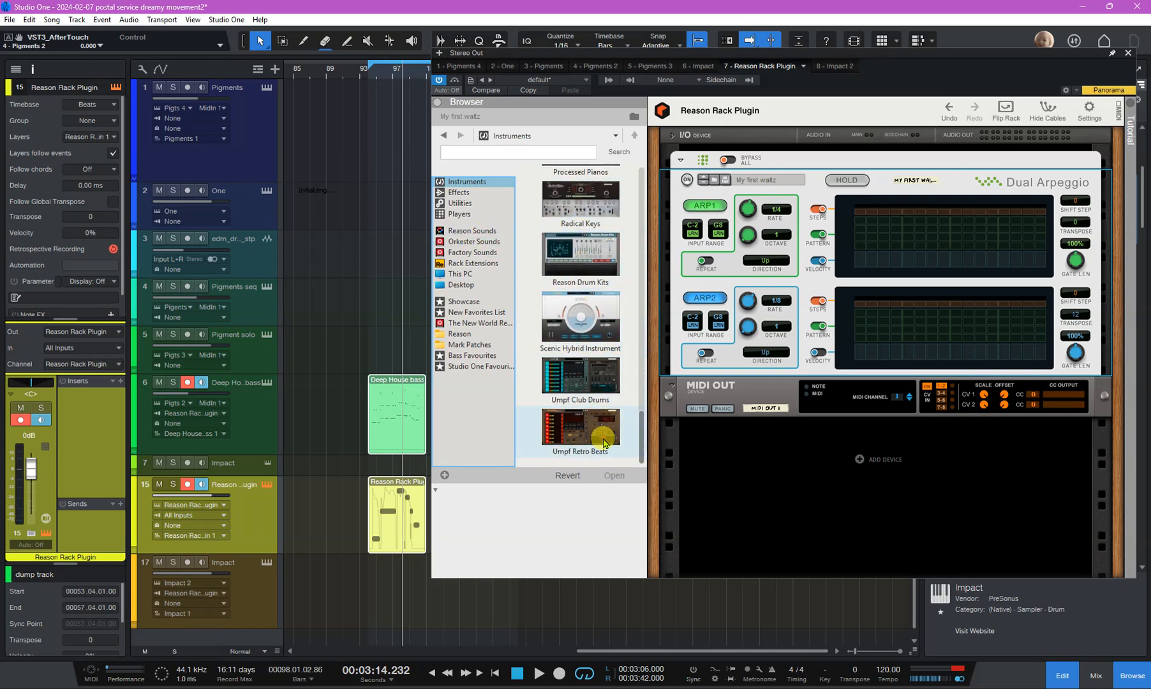
scroll(580, 389, "up", 2)
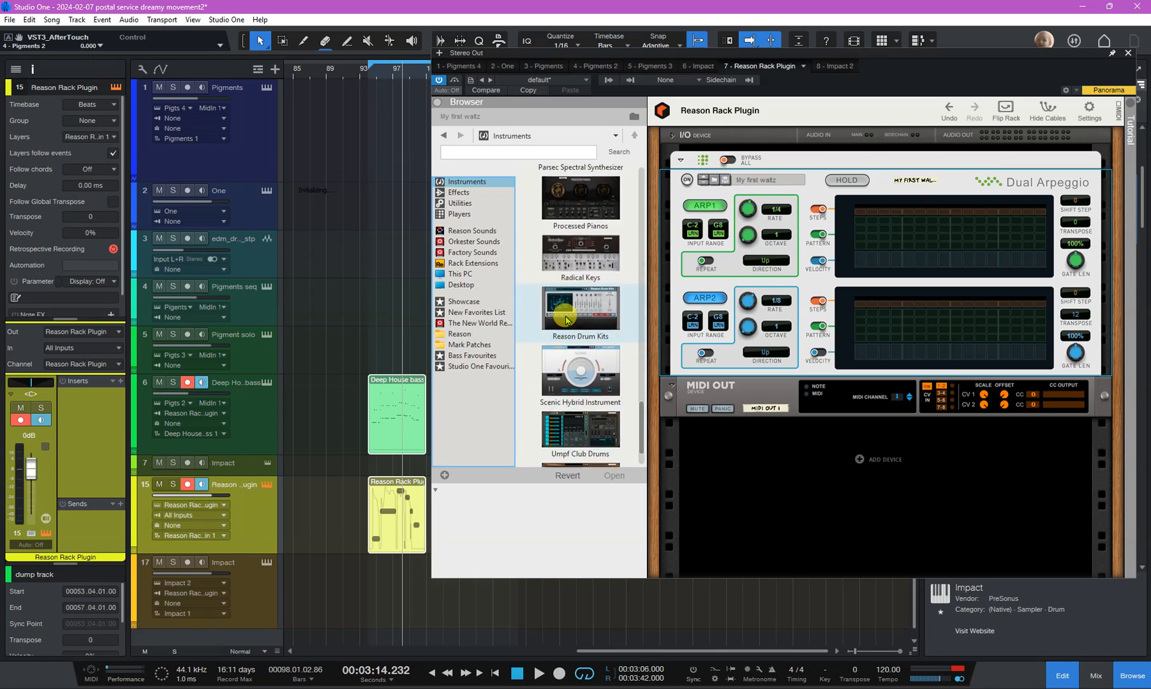
scroll(566, 318, "up", 5)
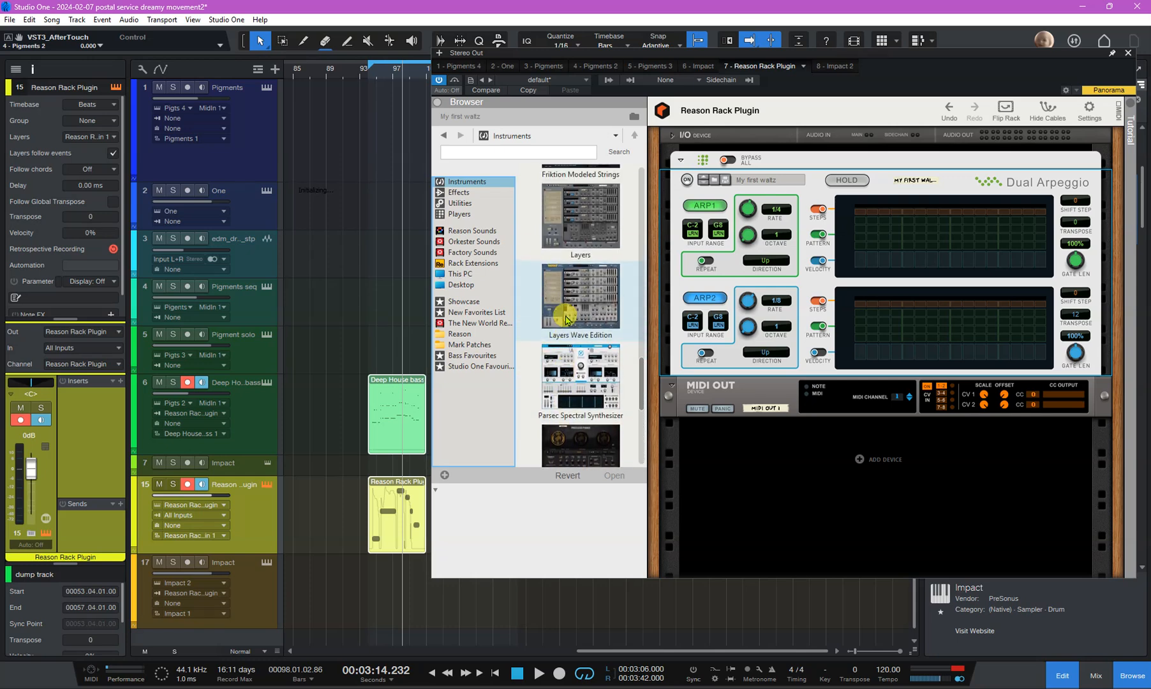
scroll(565, 319, "up", 2)
scroll(566, 319, "up", 4)
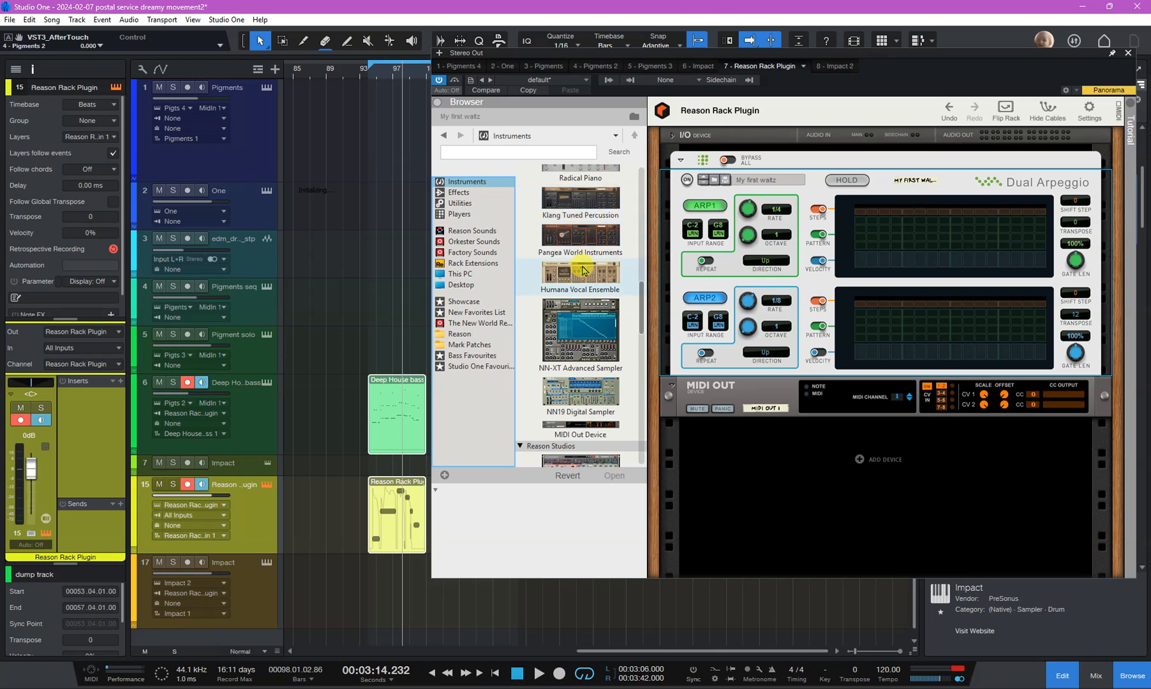
scroll(577, 255, "up", 1)
scroll(577, 279, "up", 1)
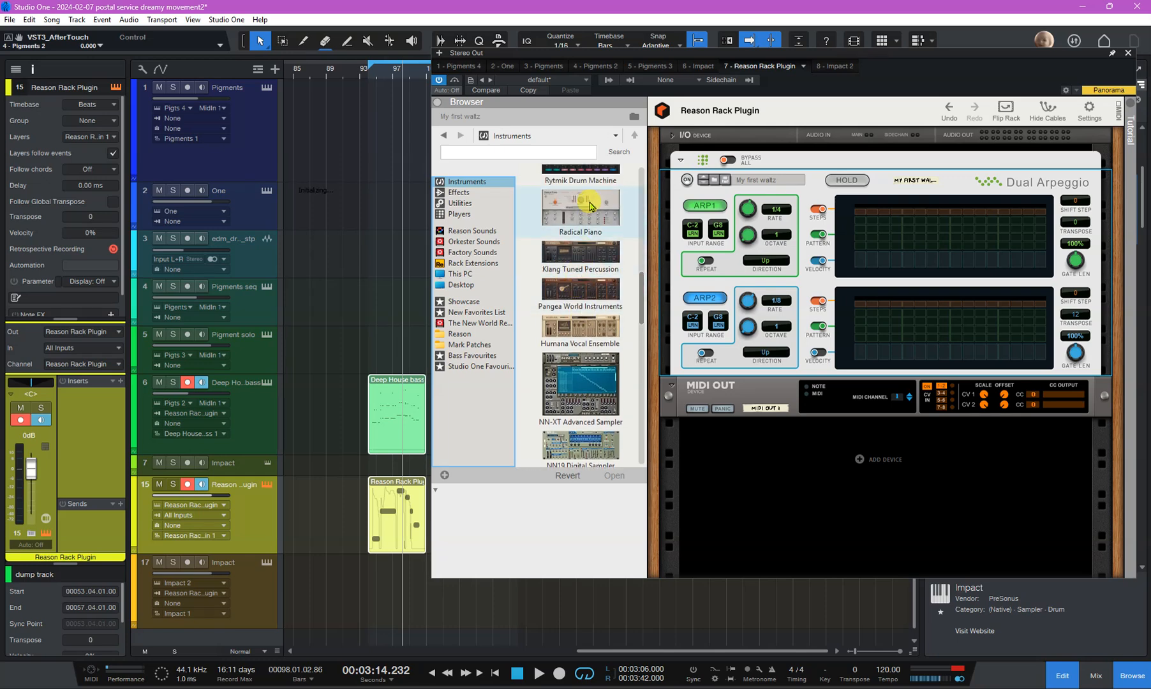